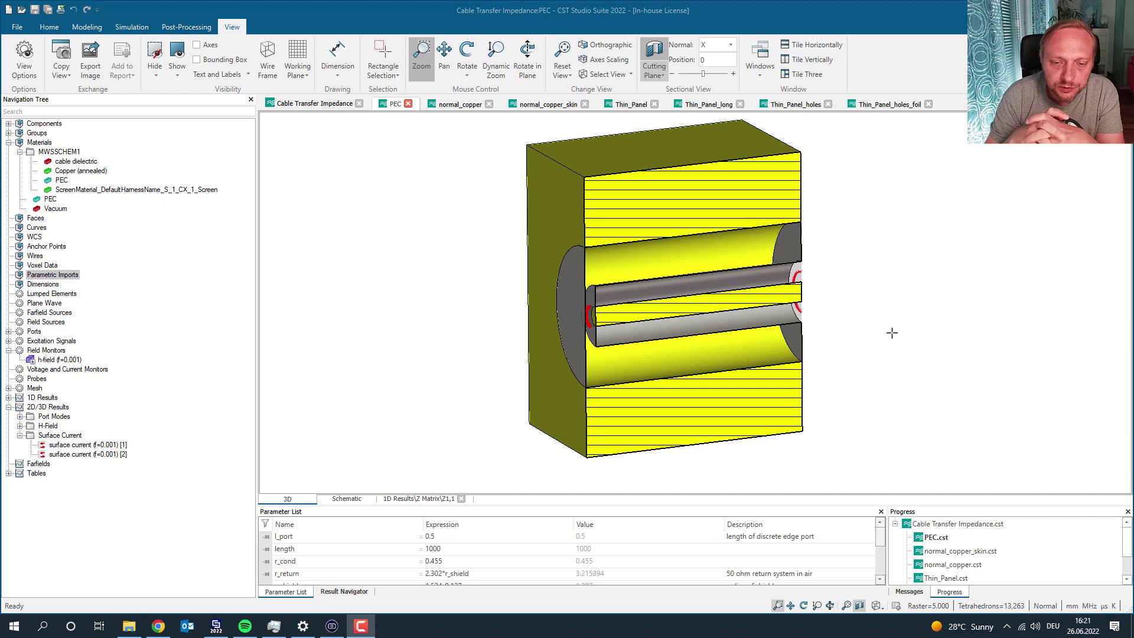
- Select the shield in the sectioned PEC cable model to inspect its geometry and material
mouse_move(669, 277)
mouse_down()
mouse_move(626, 337)
mouse_move(649, 329)
mouse_up()
scroll(649, 329, up, 4)
click(606, 281)
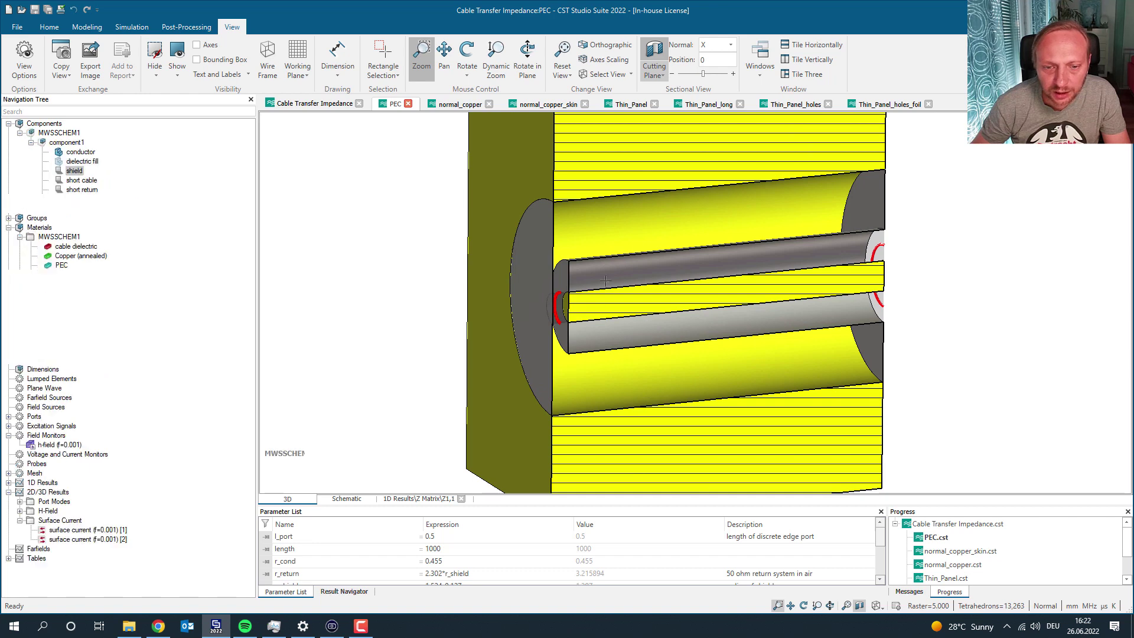
click(346, 272)
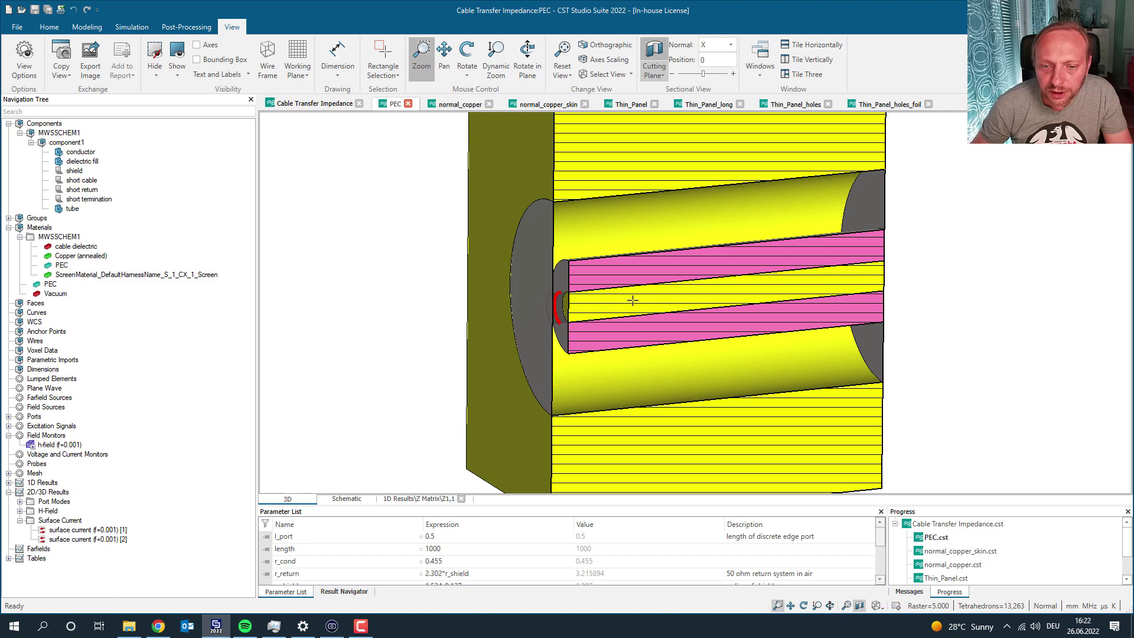
click(613, 274)
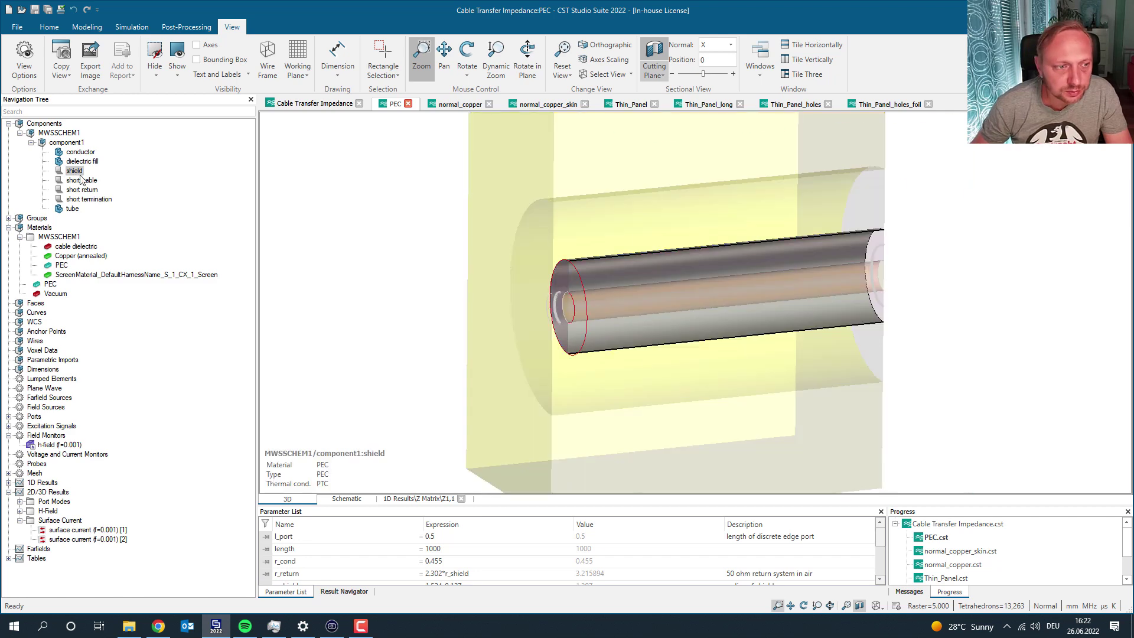
- Highlight the dielectric fill between shield and conductor to view its material properties, and clear the selection
key(Up)
key(Up)
key(Down)
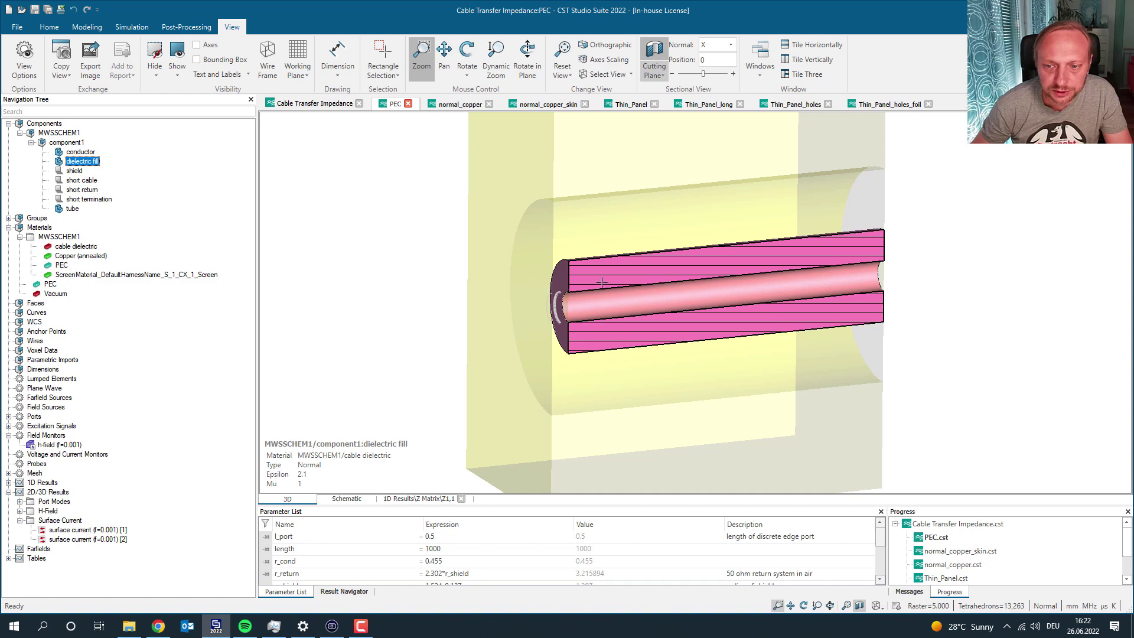
click(949, 299)
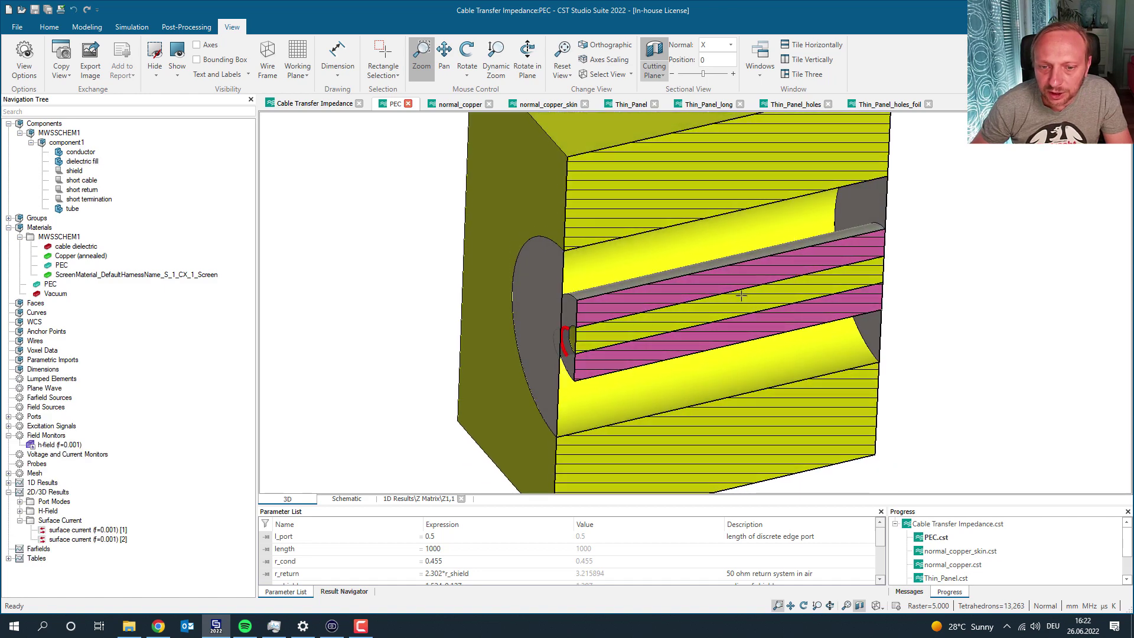
click(685, 271)
click(938, 285)
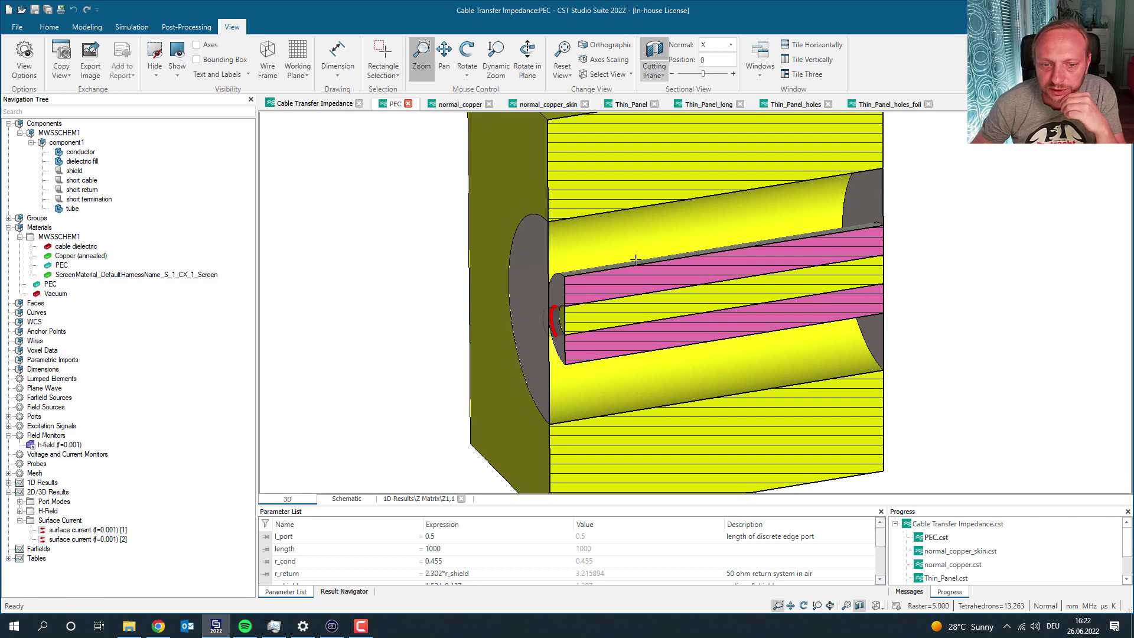
- Display surface current (f=0.001) [1] as an Arrows plot and examine the currents around the cable's port end
click(103, 531)
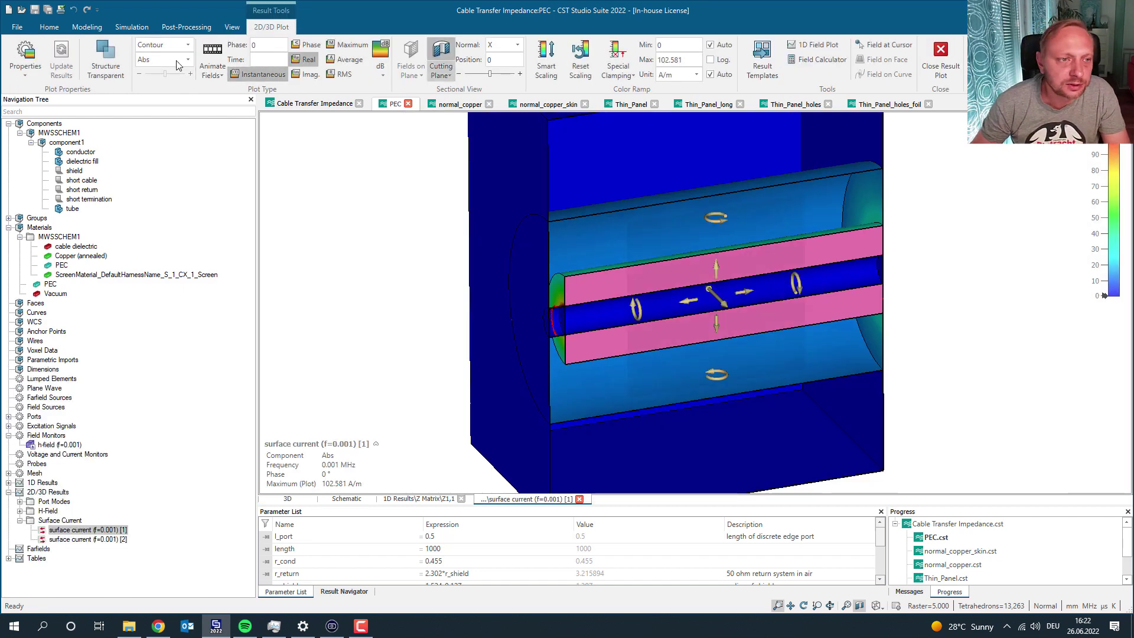
click(168, 42)
click(164, 58)
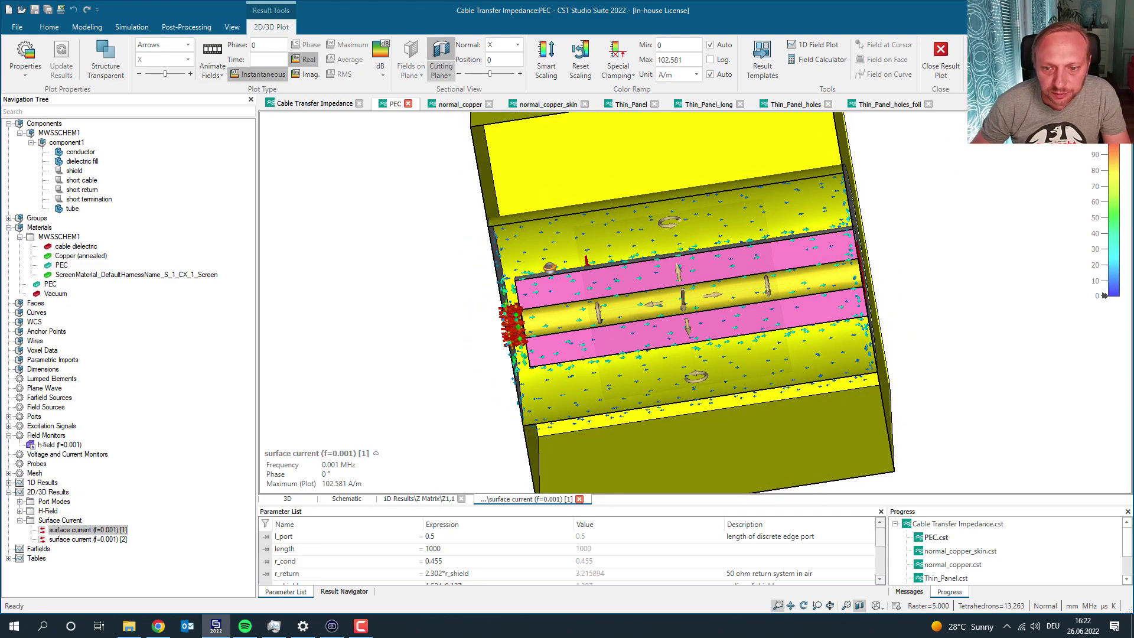
scroll(577, 262, up, 5)
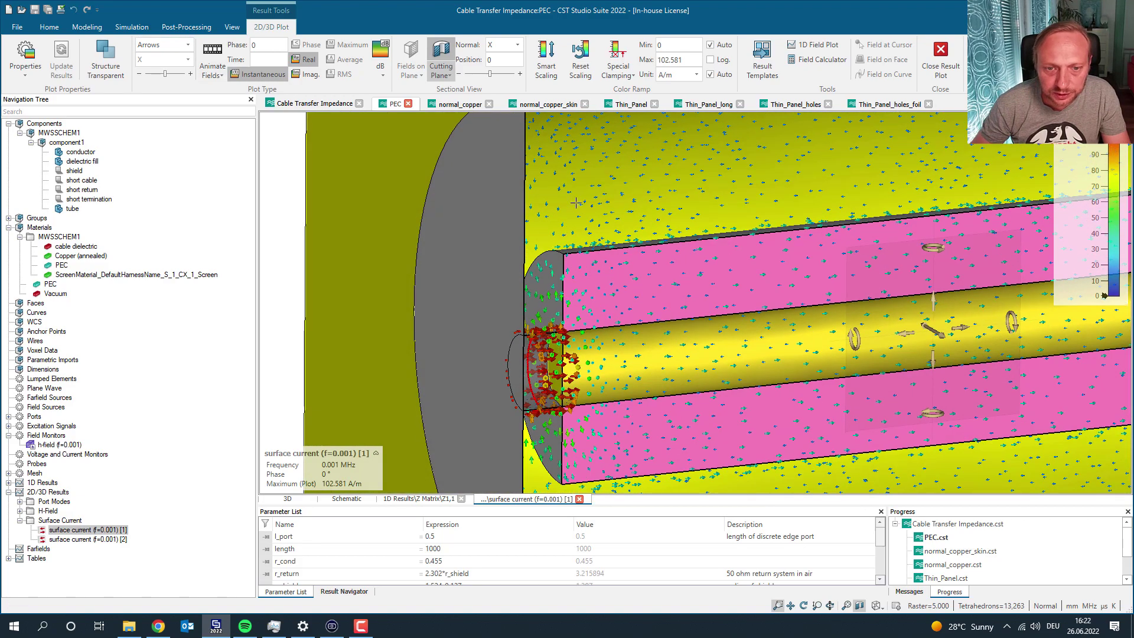
scroll(578, 205, down, 6)
drag(582, 206, 708, 221)
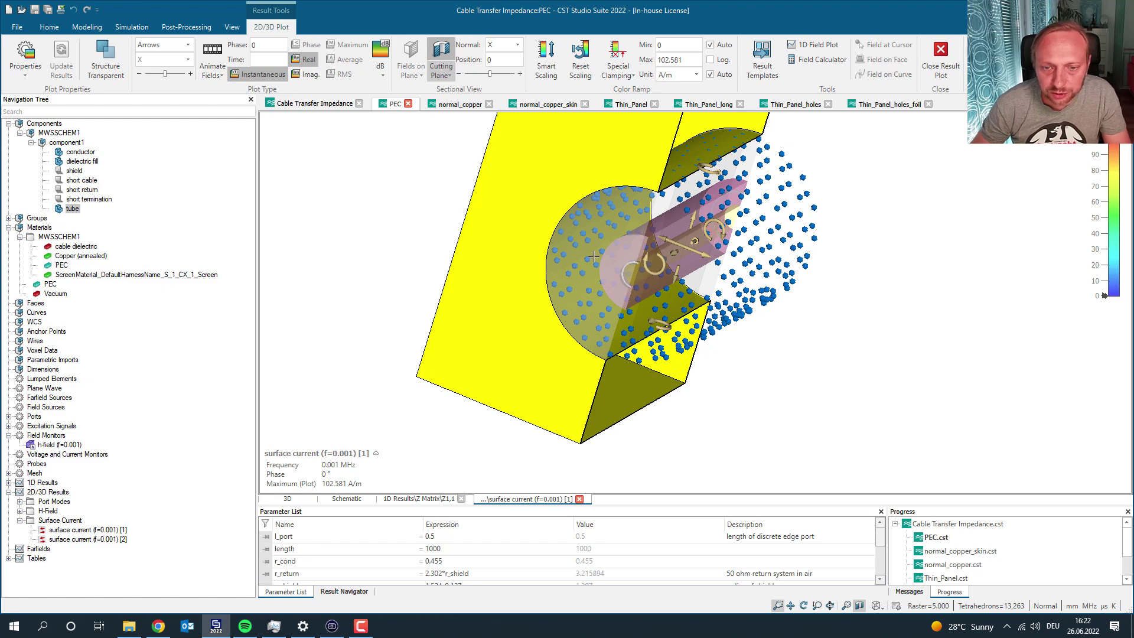
- Isolate the surface current arrows on the tube and the shield, and restore the full plot to examine the current path from both ends
drag(596, 256, 650, 255)
click(344, 274)
drag(345, 274, 537, 256)
click(574, 232)
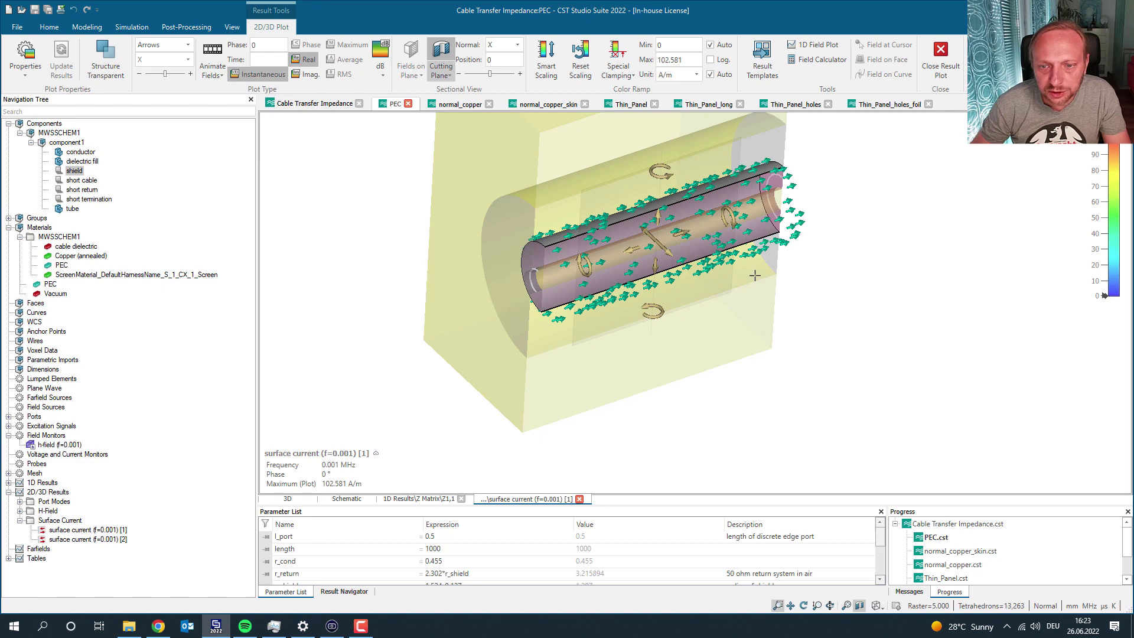
click(869, 279)
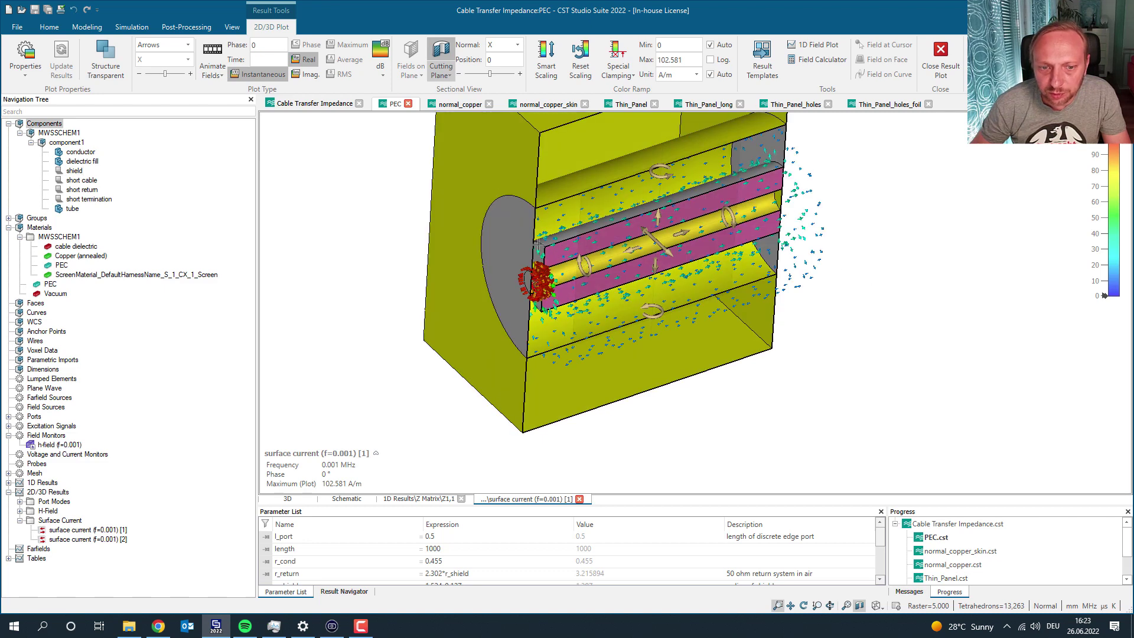
drag(815, 358, 550, 327)
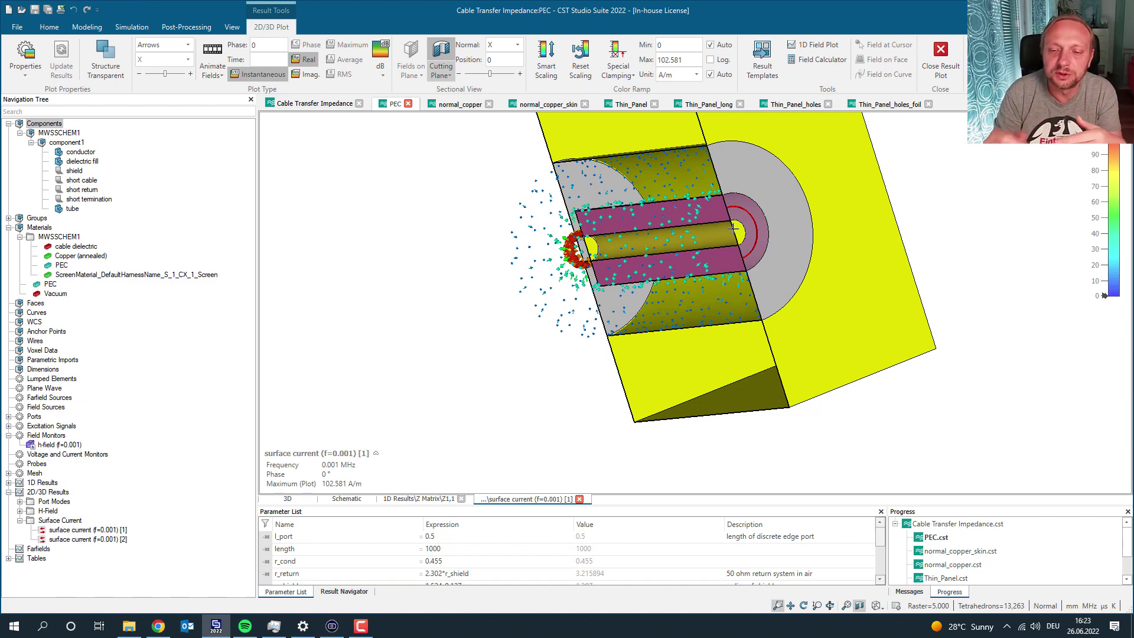
drag(507, 382, 741, 373)
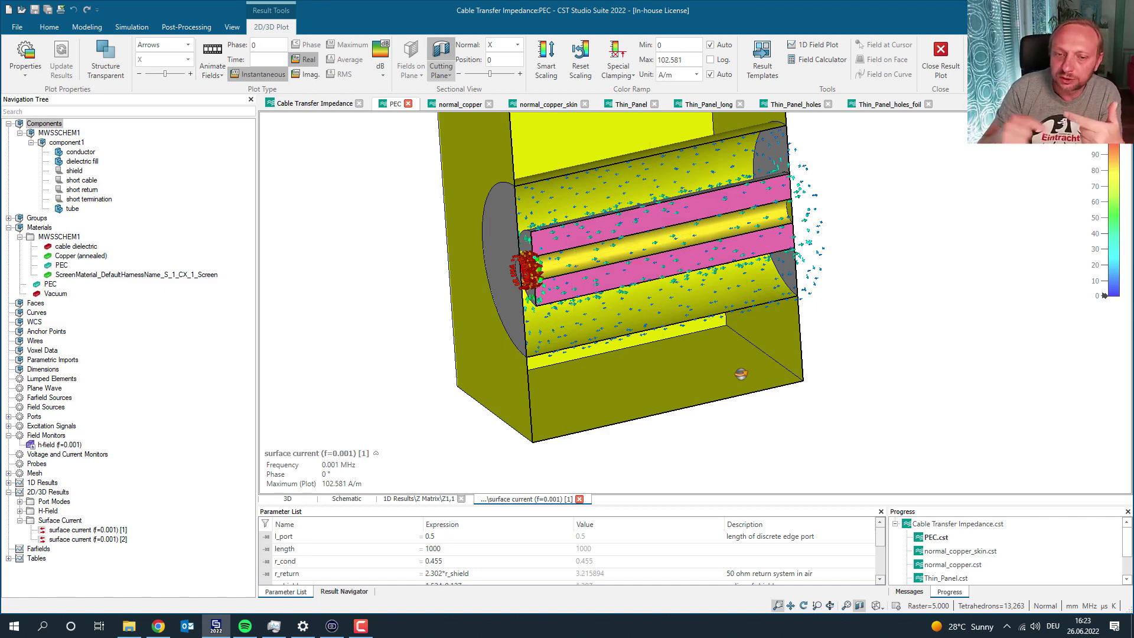
drag(579, 299, 579, 298)
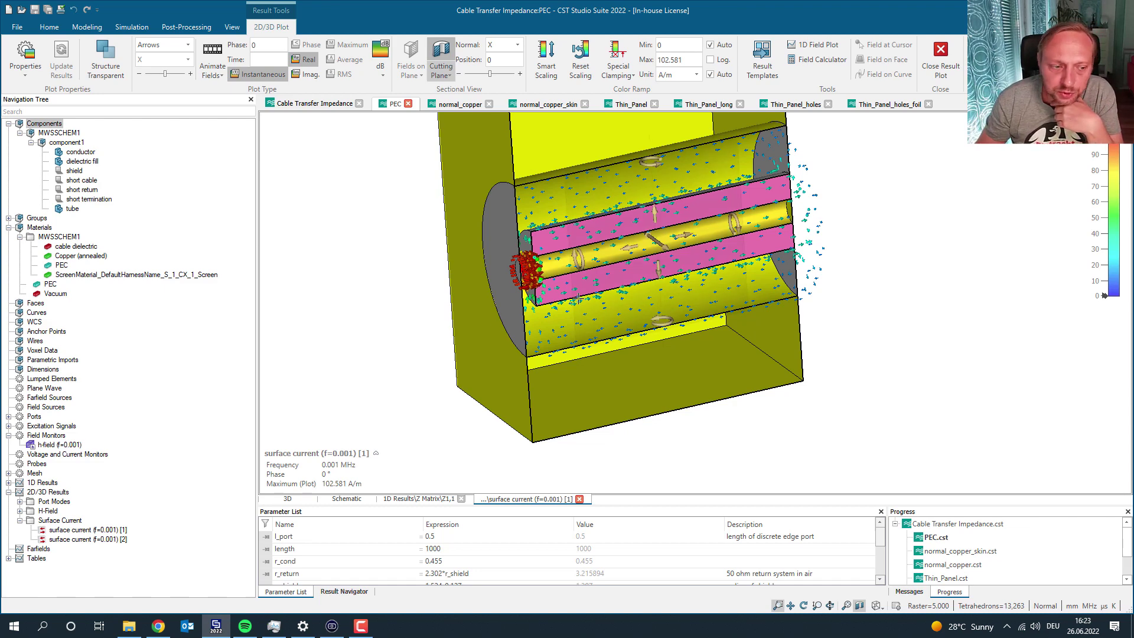
- Display surface current (f=0.001) [2], examine the currents inside the cable, and close the result plot
click(112, 539)
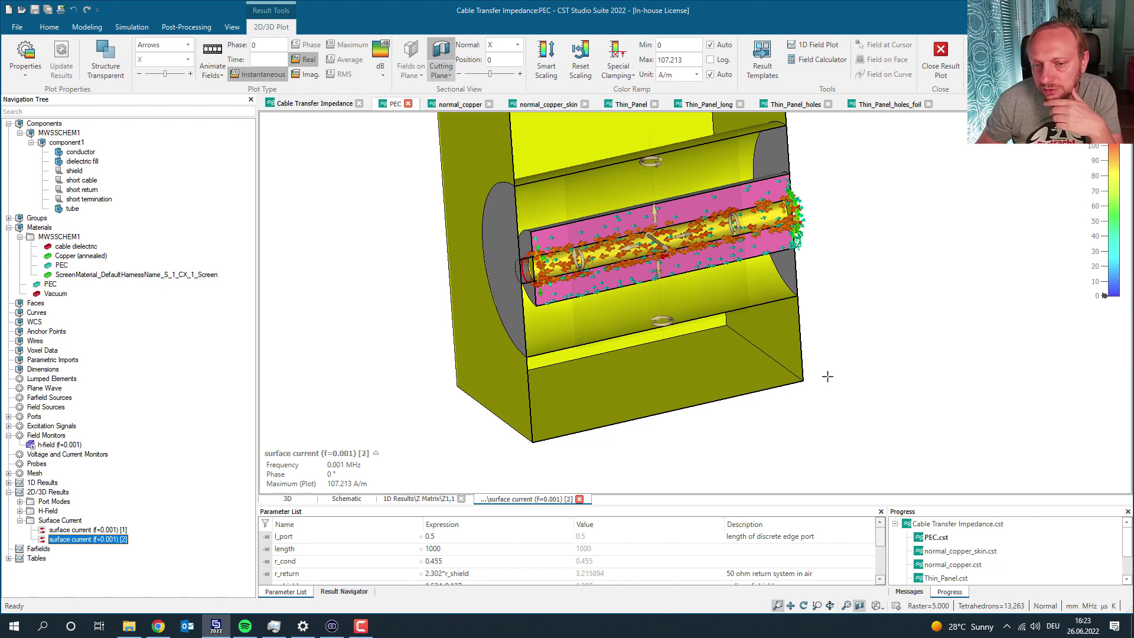
scroll(839, 371, down, 1)
scroll(856, 304, up, 1)
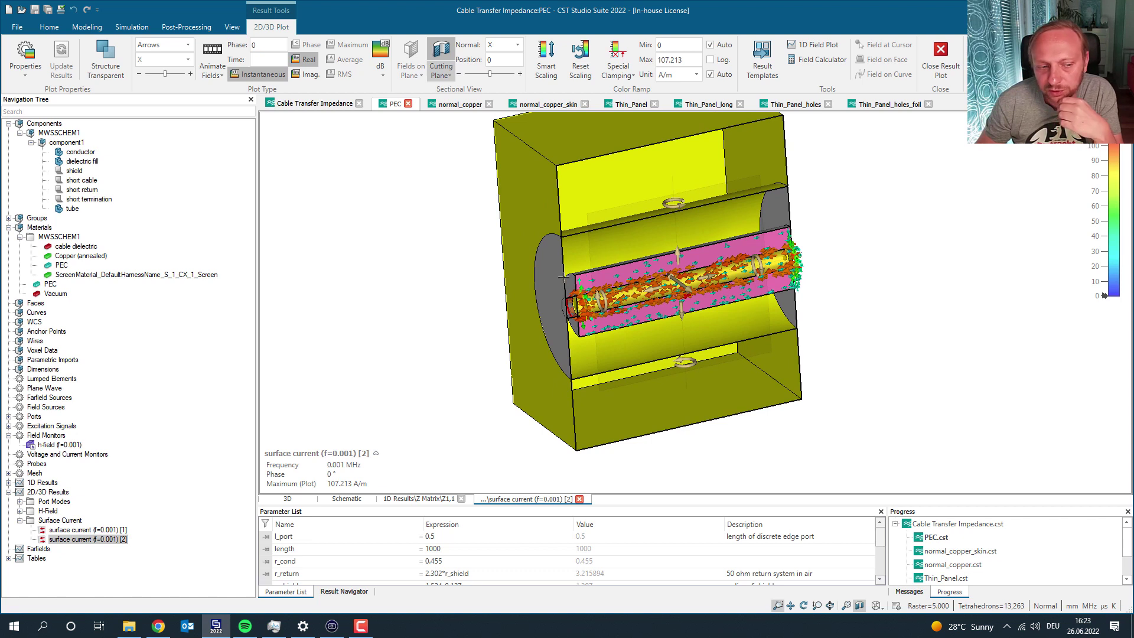
mouse_move(270, 459)
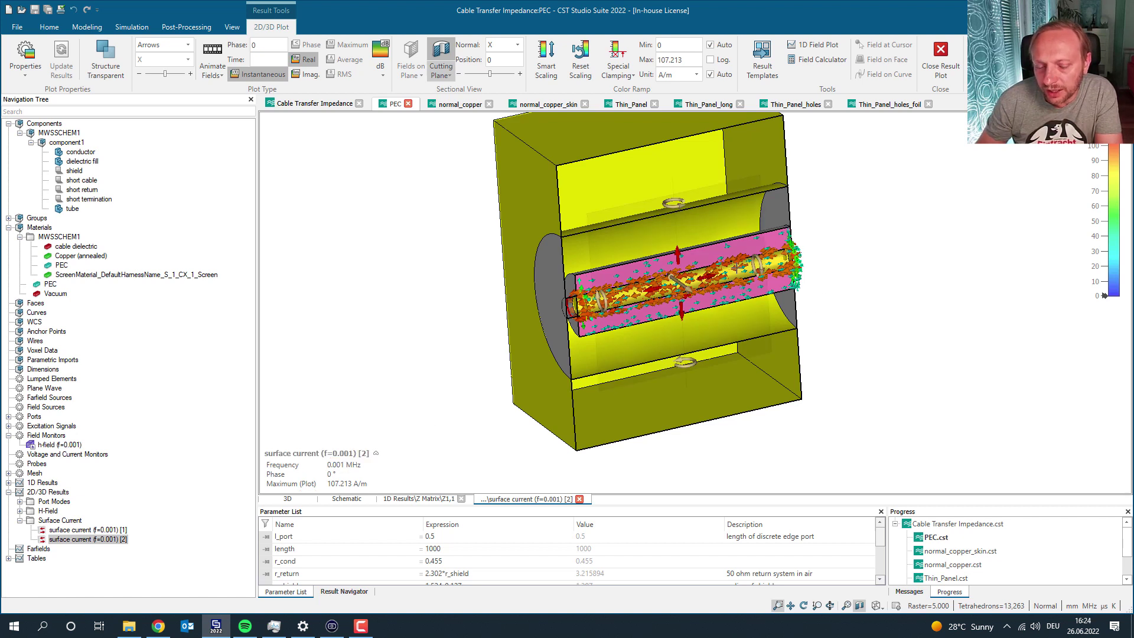
drag(817, 300, 869, 316)
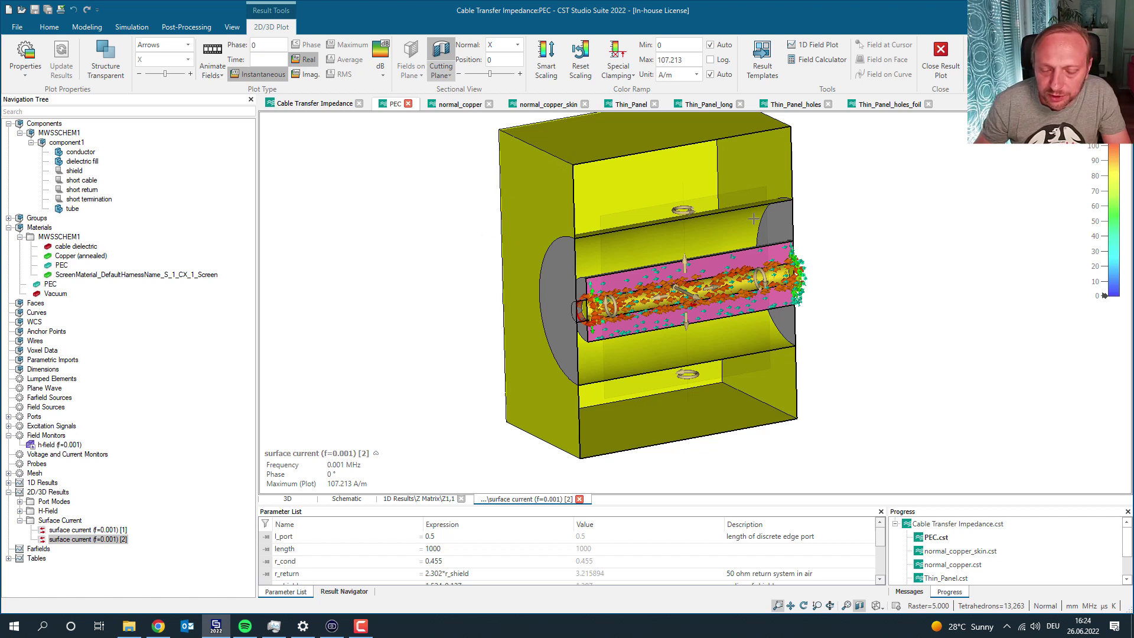
drag(855, 293, 860, 291)
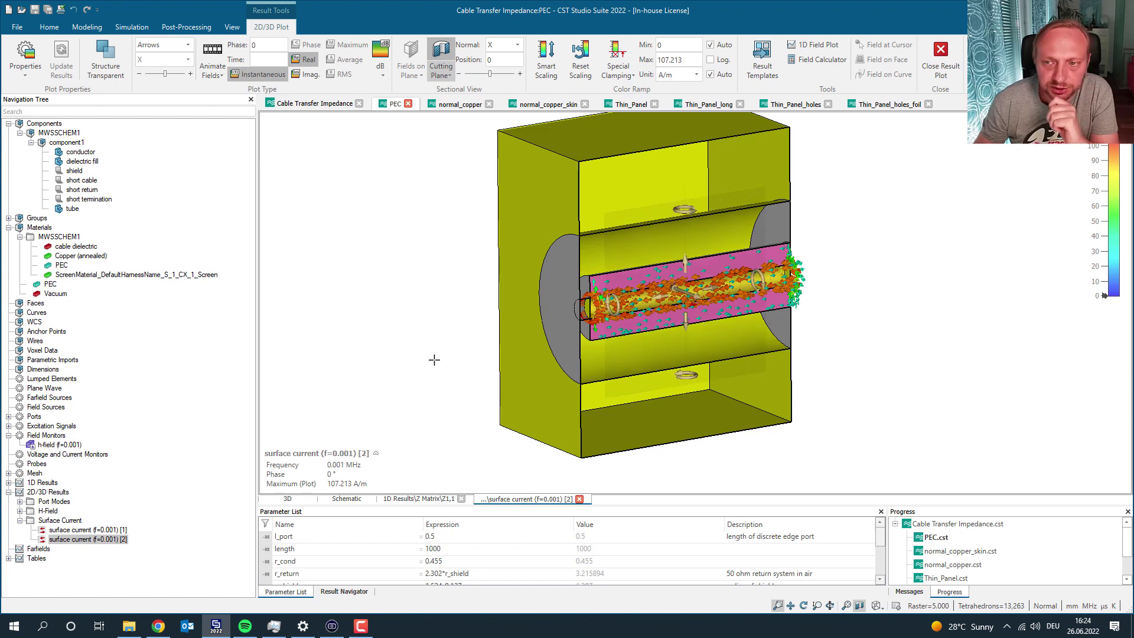
click(941, 59)
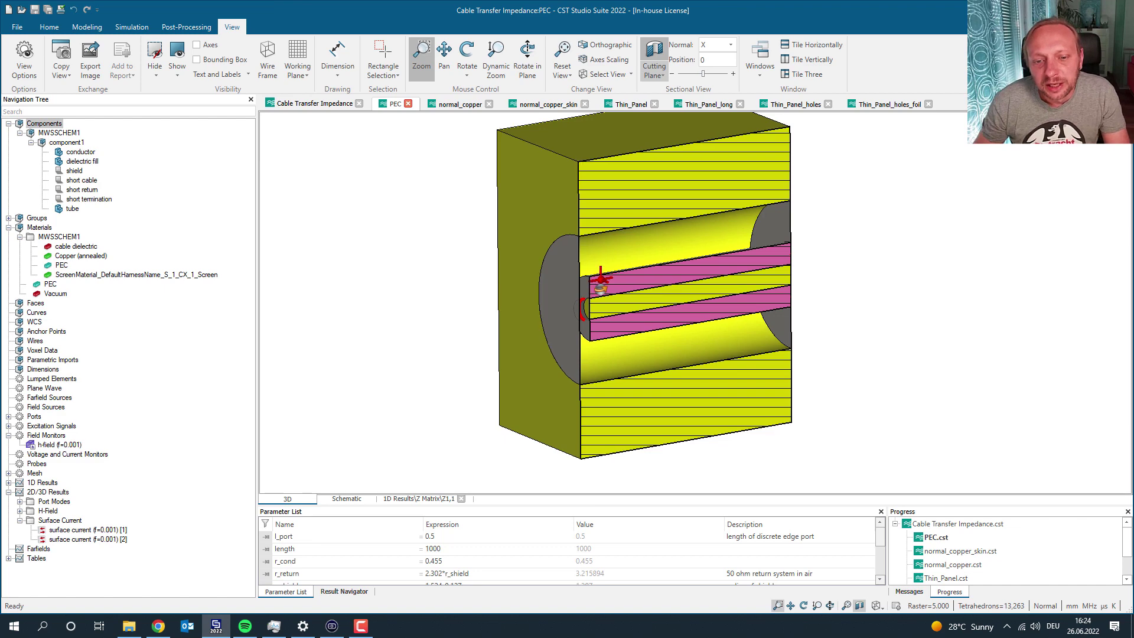
- Inspect the PEC shield's material and plot Z2,1 from the Z Matrix results, returning to the 3D view
click(596, 275)
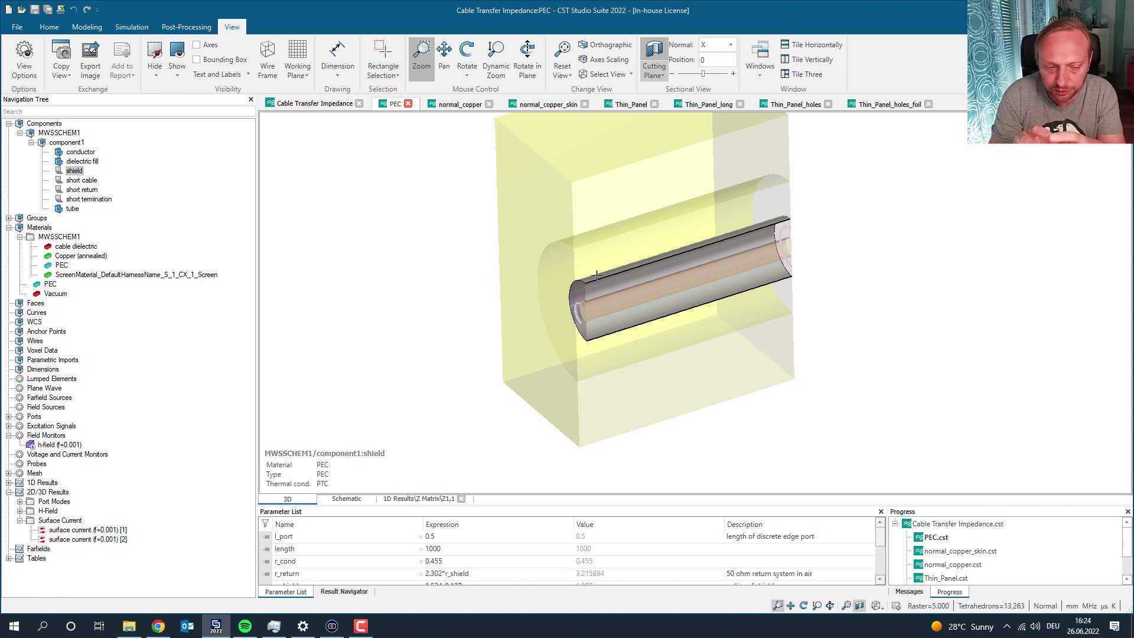
click(9, 483)
scroll(9, 486, down, 3)
click(55, 492)
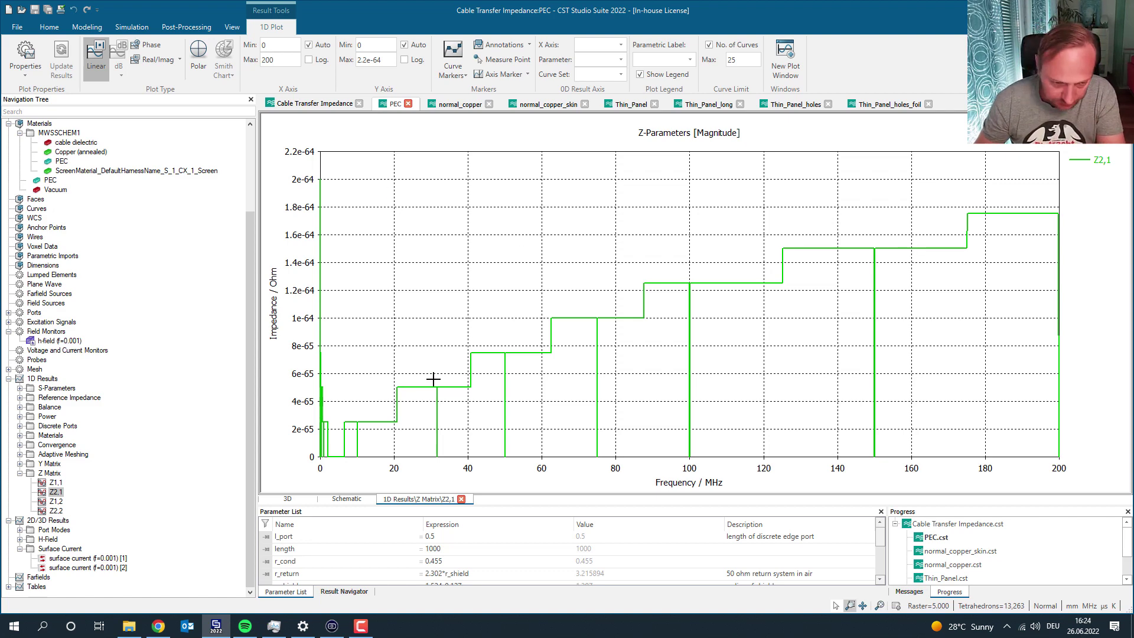
click(302, 499)
click(643, 287)
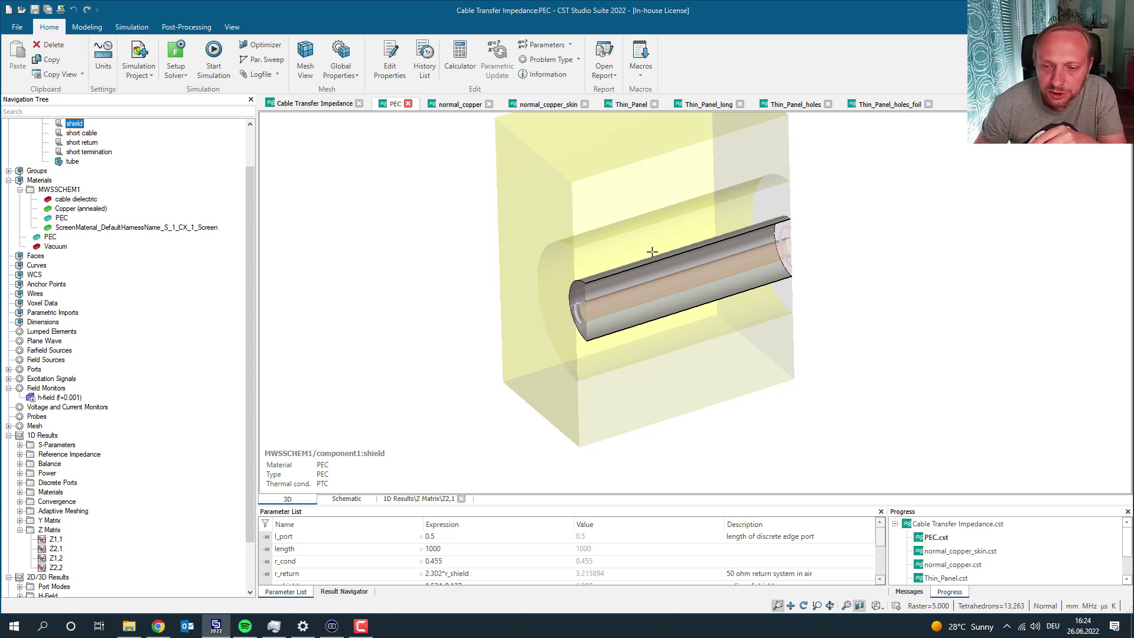
- Switch to the normal_copper model and select its shield to check the material, clearing the selection when done
click(457, 105)
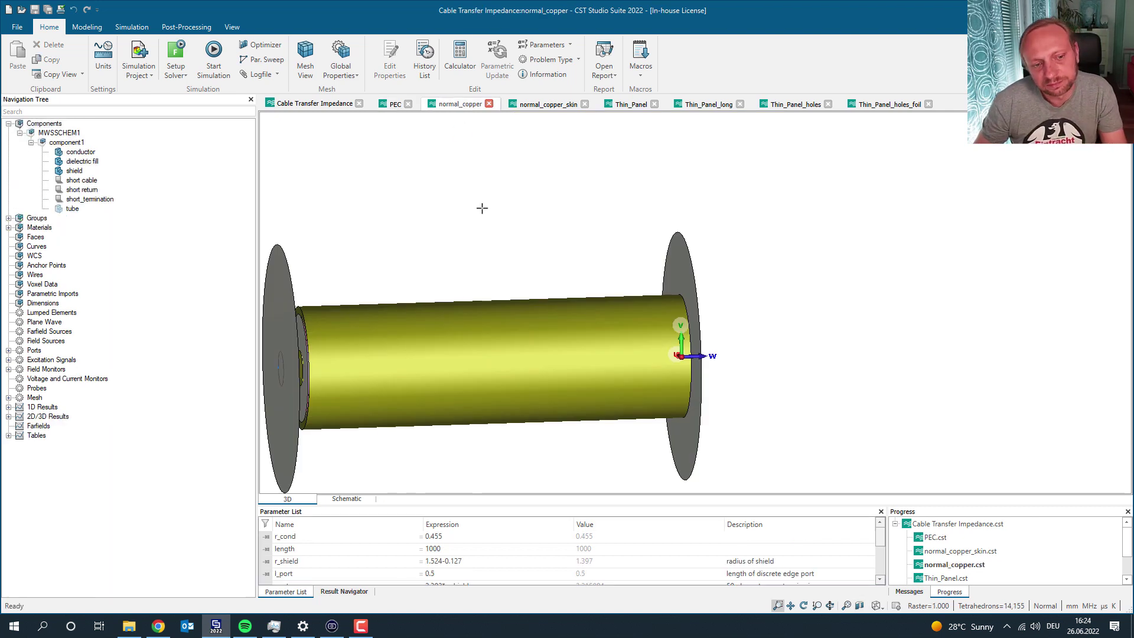
middle_drag(499, 263, 645, 237)
drag(644, 236, 615, 299)
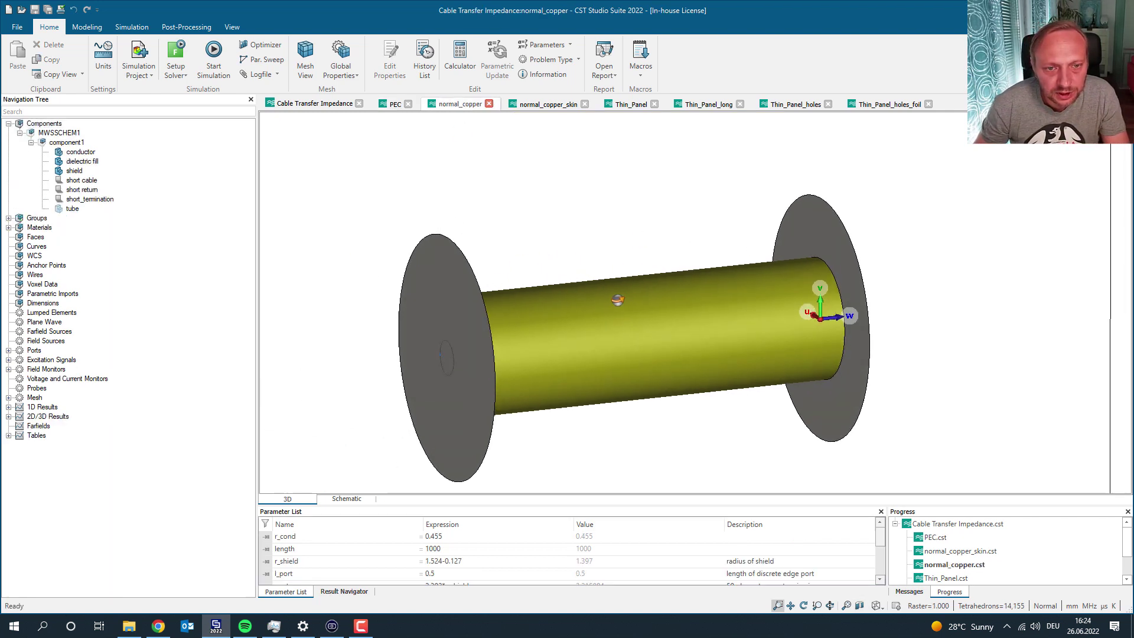
click(638, 300)
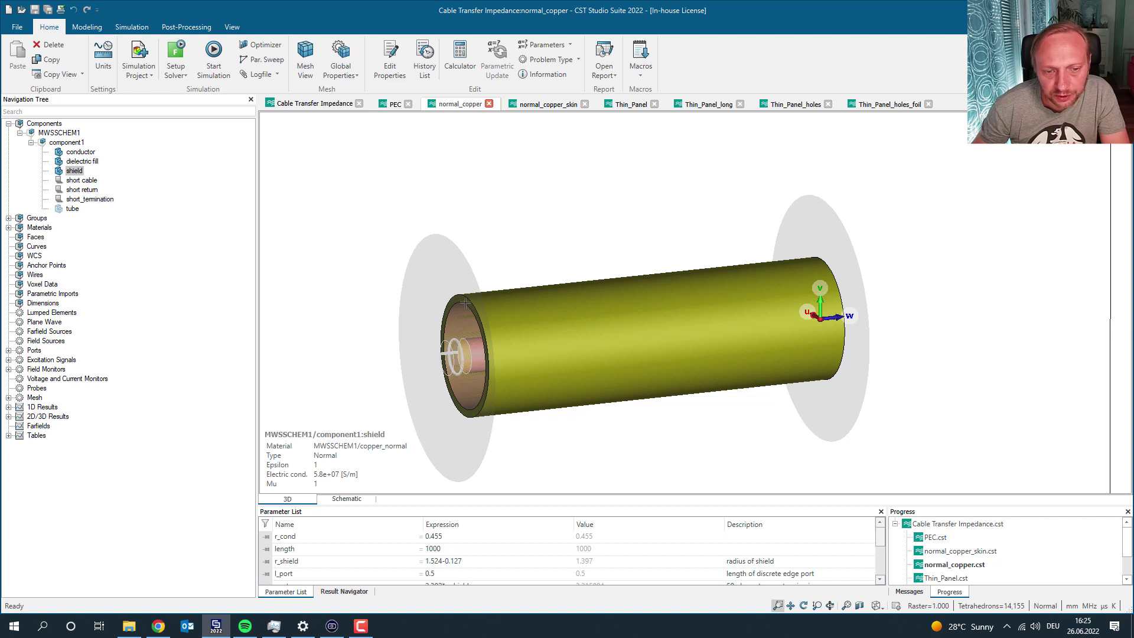
click(580, 240)
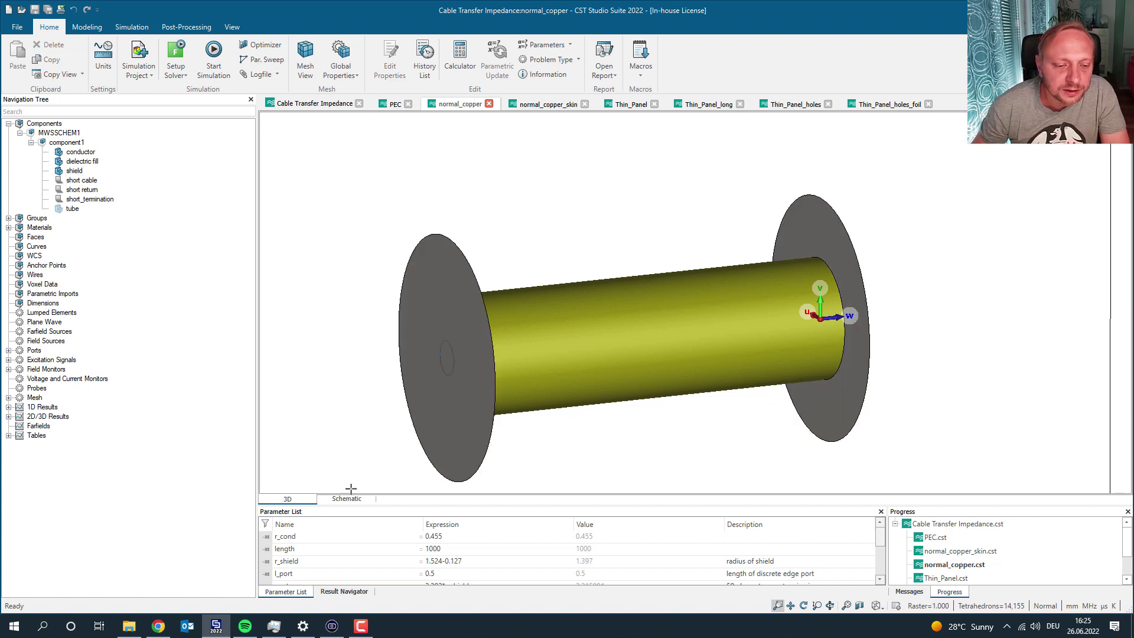
- Plot the Z2,1 [normal_copper] result in the main Cable Transfer Impedance project
click(304, 109)
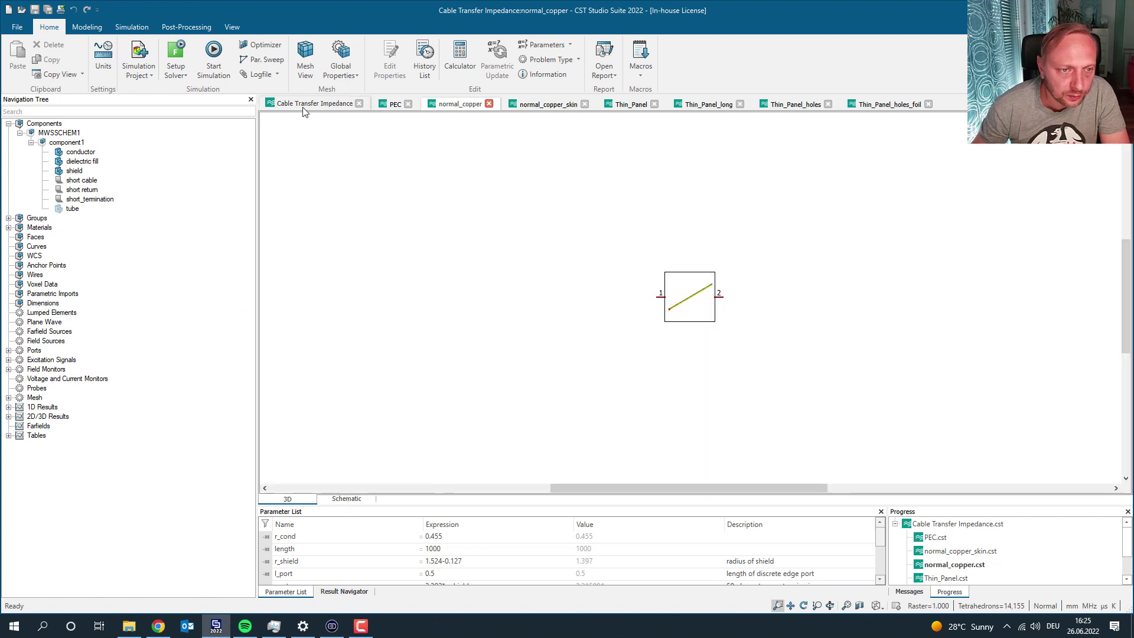
click(19, 257)
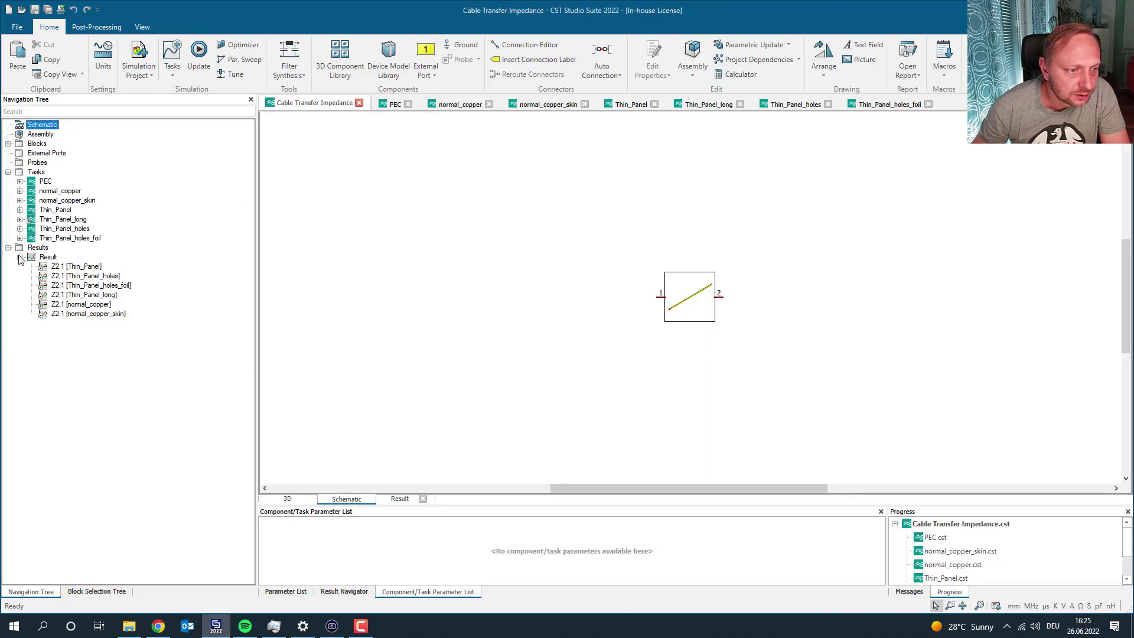
click(101, 305)
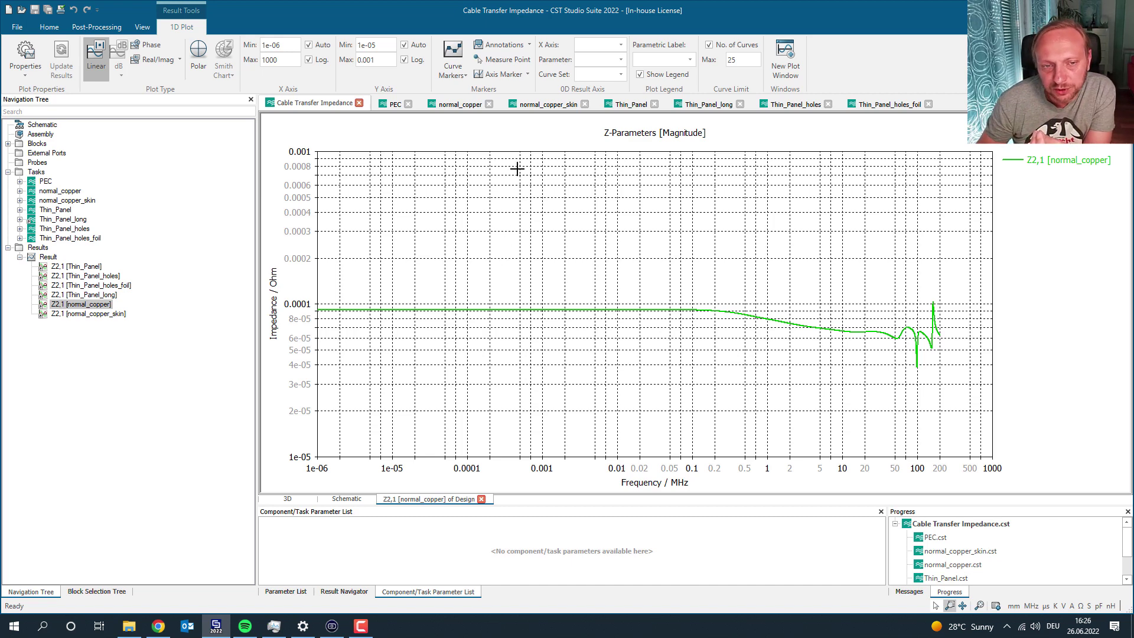
- Open the normal_copper_skin model in 3D and display its mesh to examine the layers through the shield wall
click(527, 107)
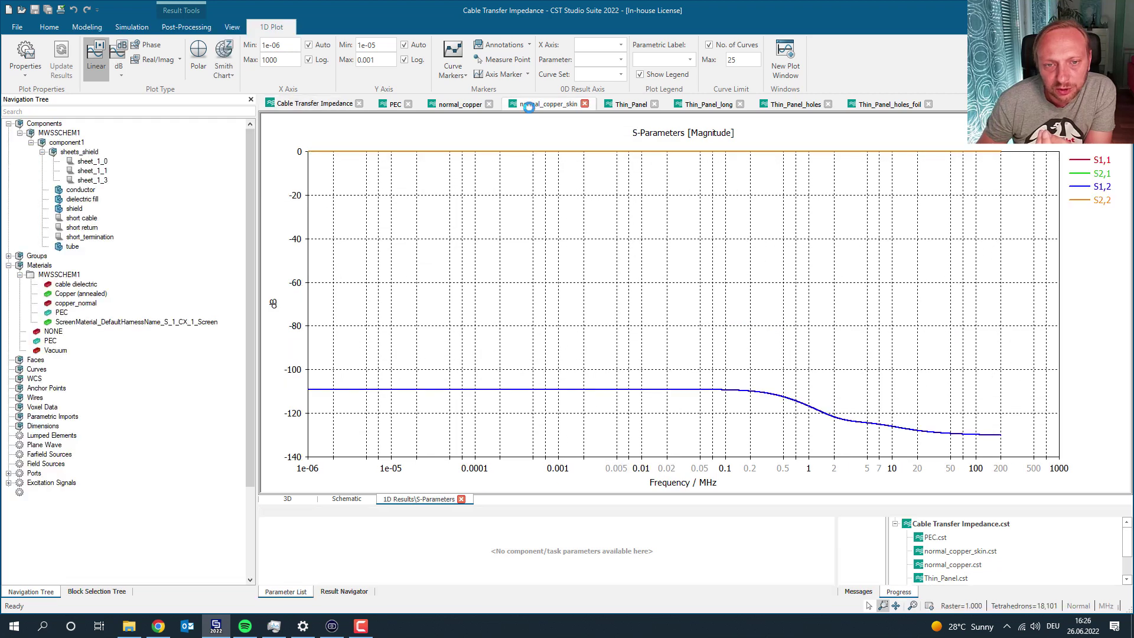
click(289, 498)
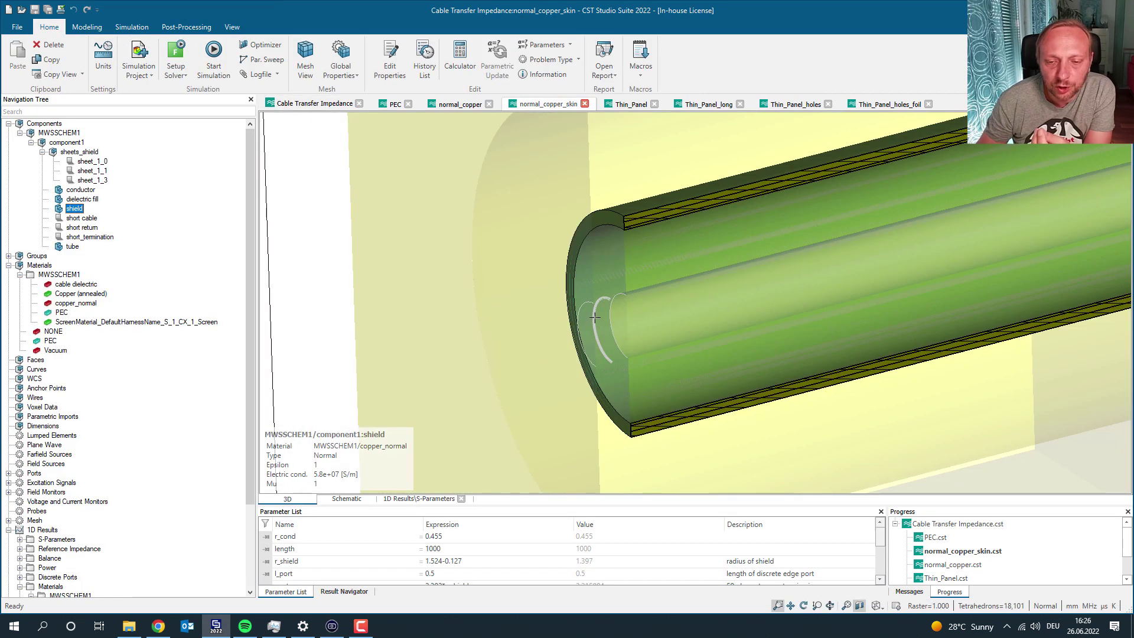
scroll(615, 229, up, 3)
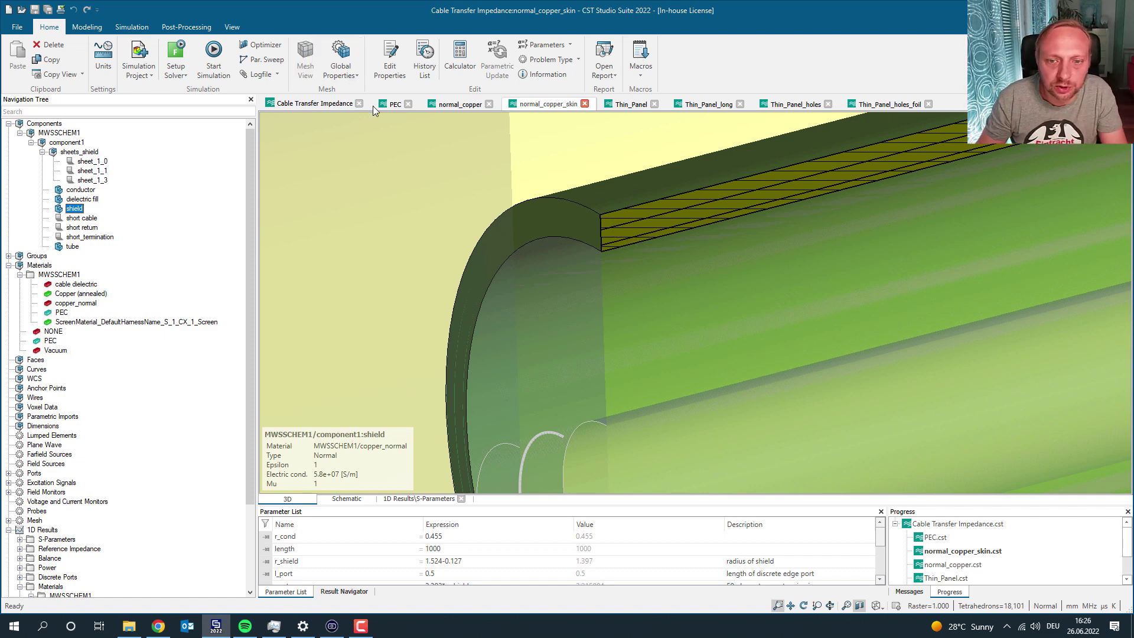
click(305, 59)
scroll(598, 235, up, 5)
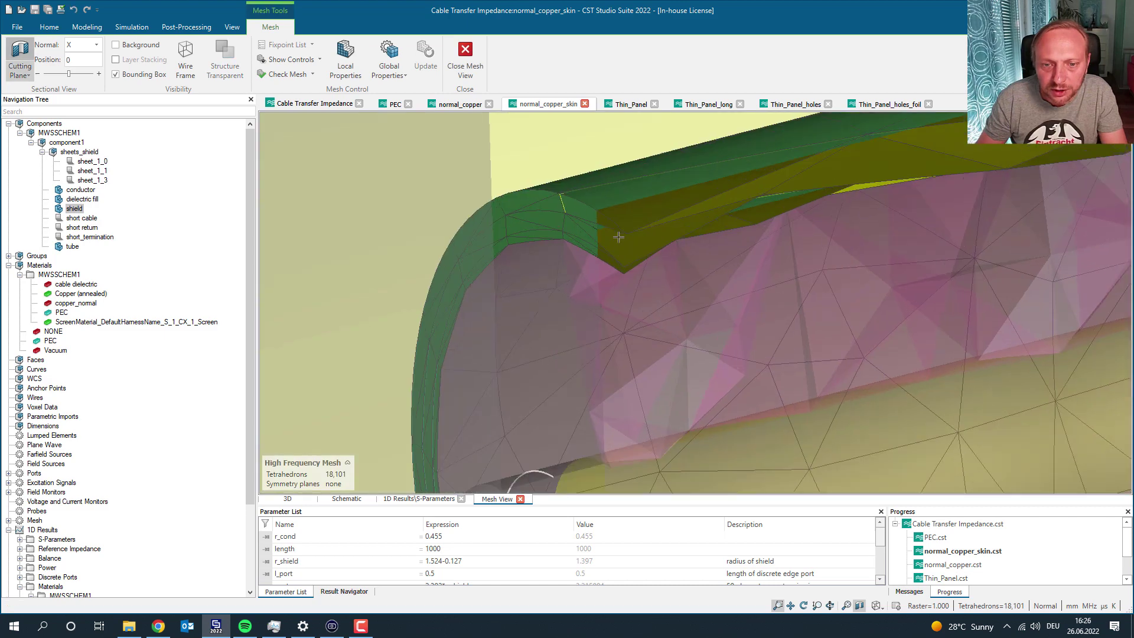
- Plot Z2,1 [normal_copper] and Z2,1 [normal_copper_skin] together from the results of the main Cable Transfer Impedance project
scroll(598, 235, up, 1)
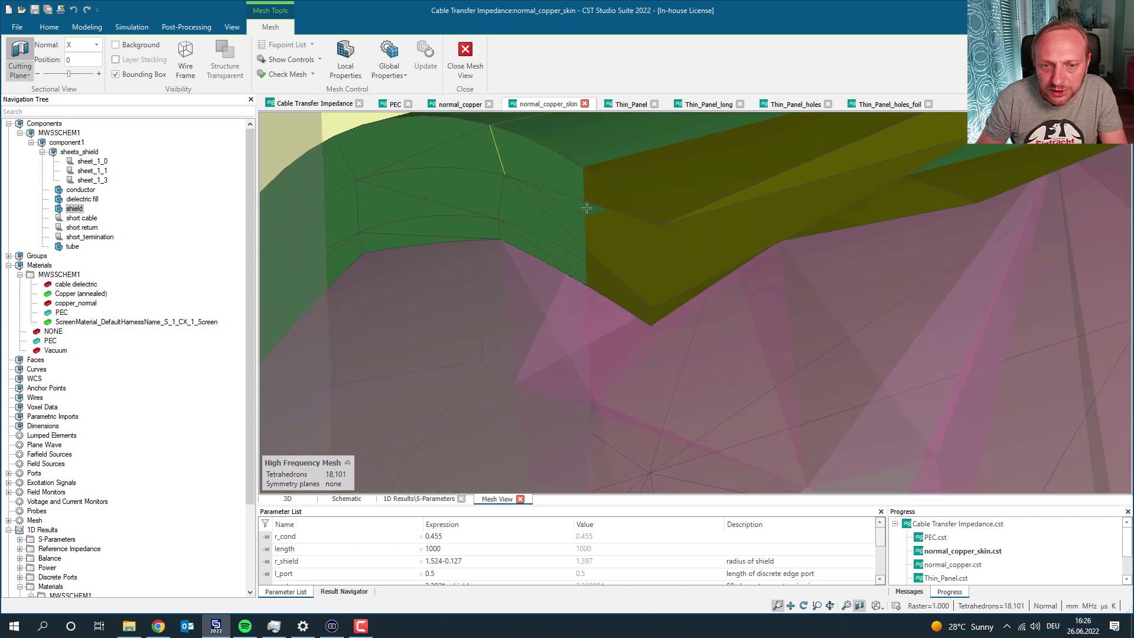
scroll(591, 290, down, 5)
click(315, 104)
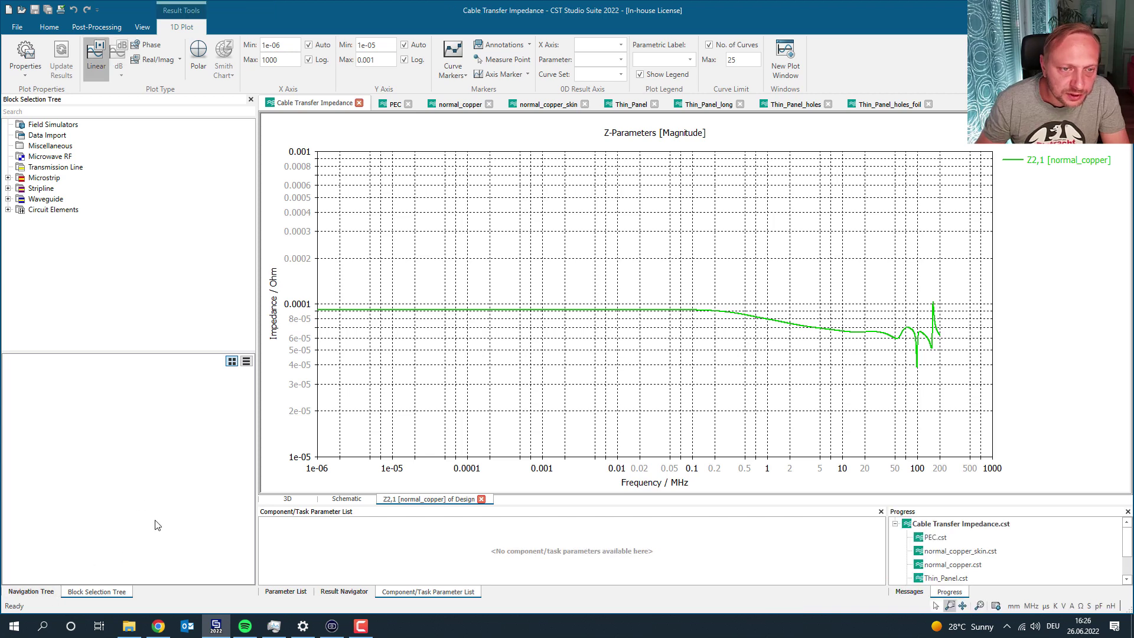
click(346, 499)
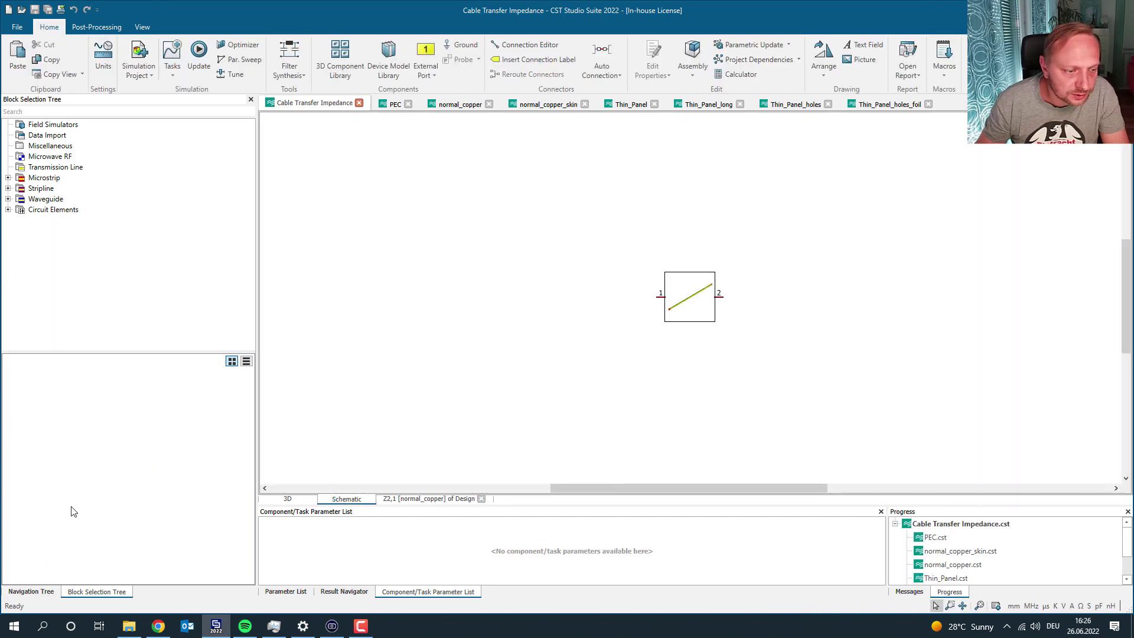
click(31, 592)
click(89, 304)
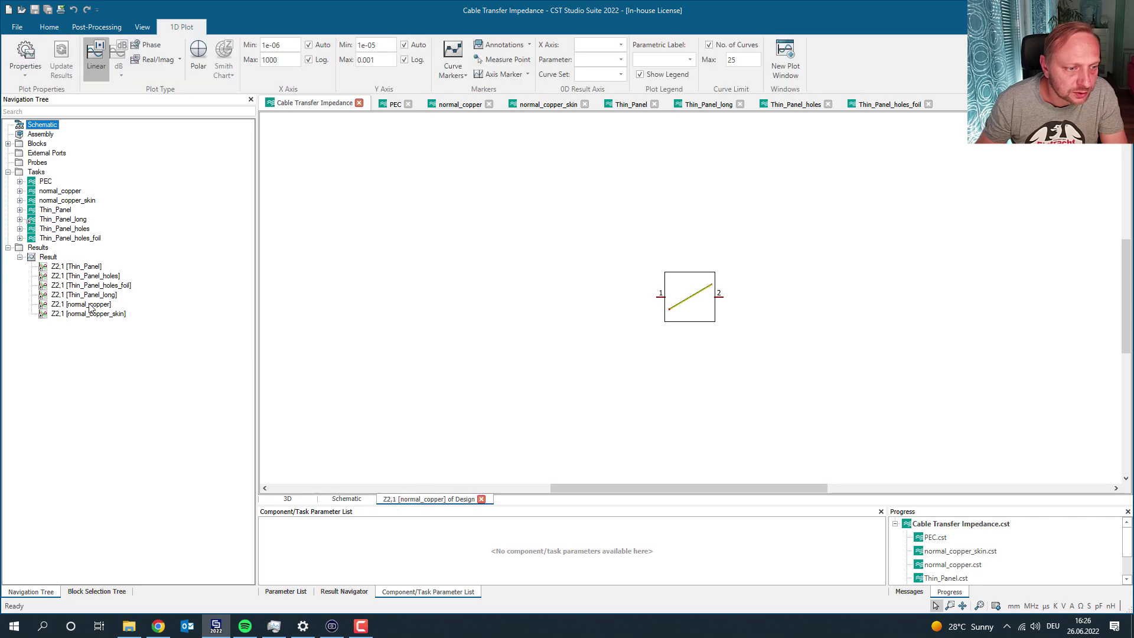
ctrl+click(113, 314)
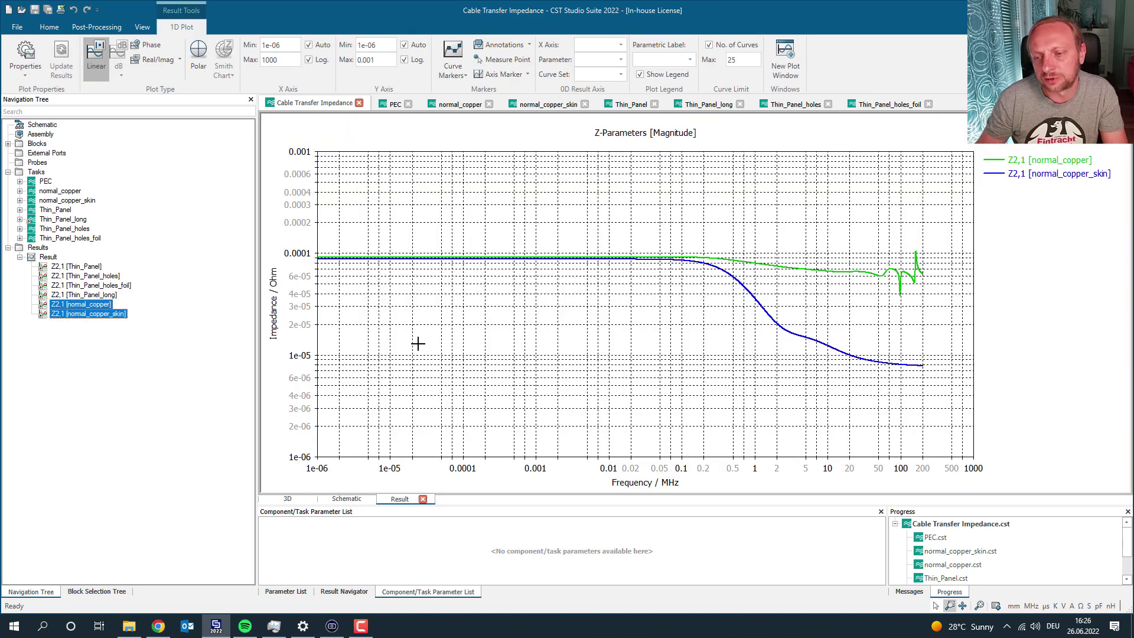
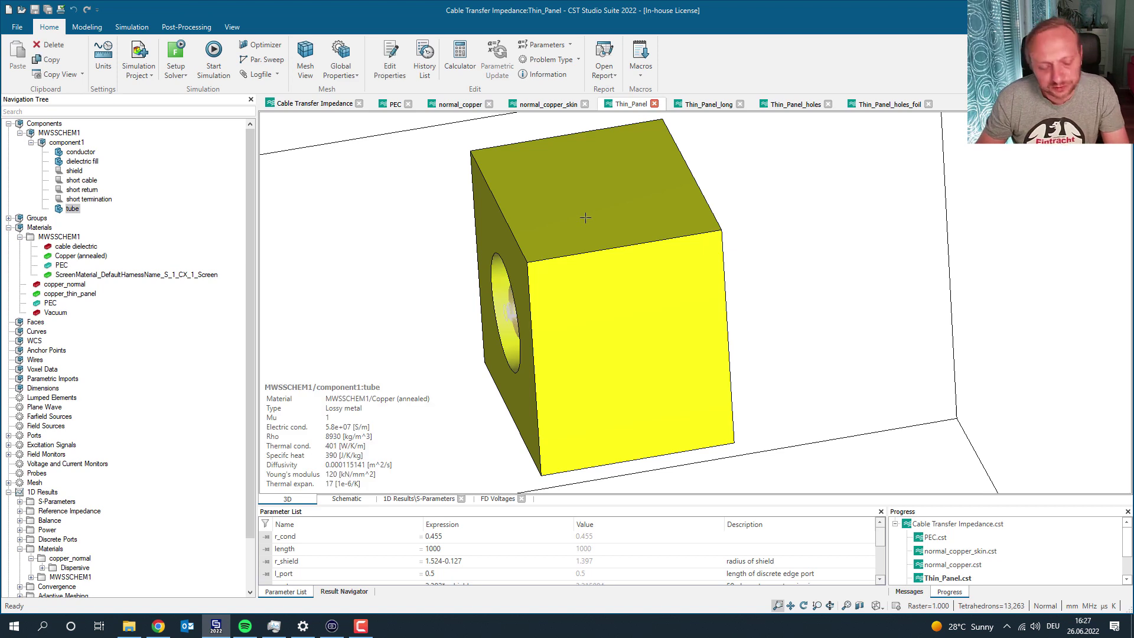
- Hide the outer tube in the Thin_Panel model and select the shield to check its material and thickness
key(ctrl+h)
click(567, 292)
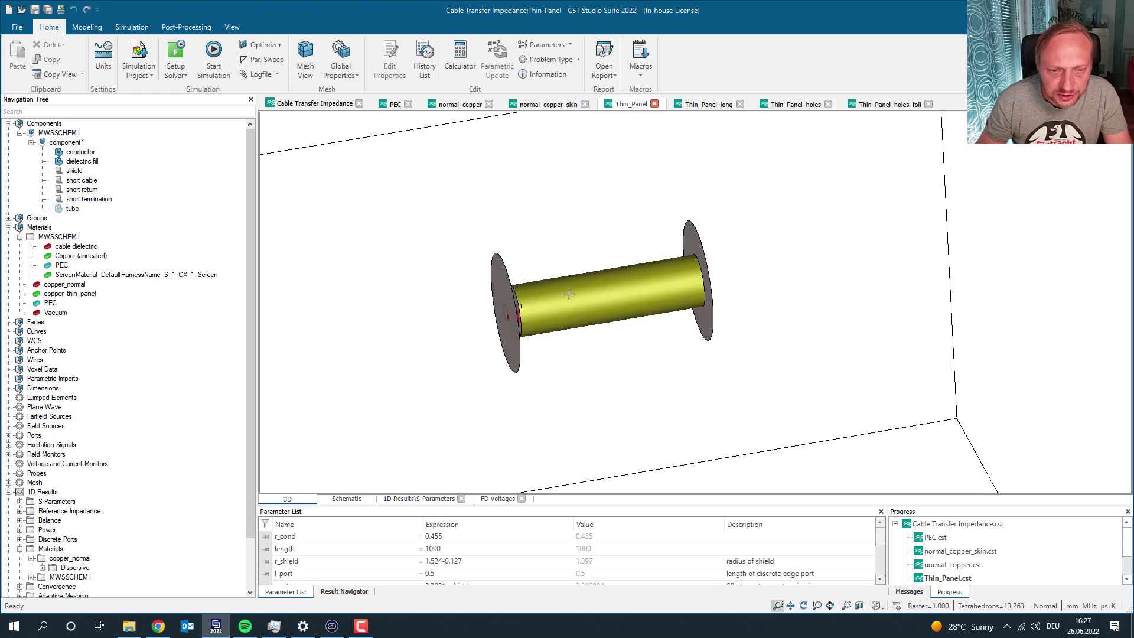
scroll(505, 255, up, 8)
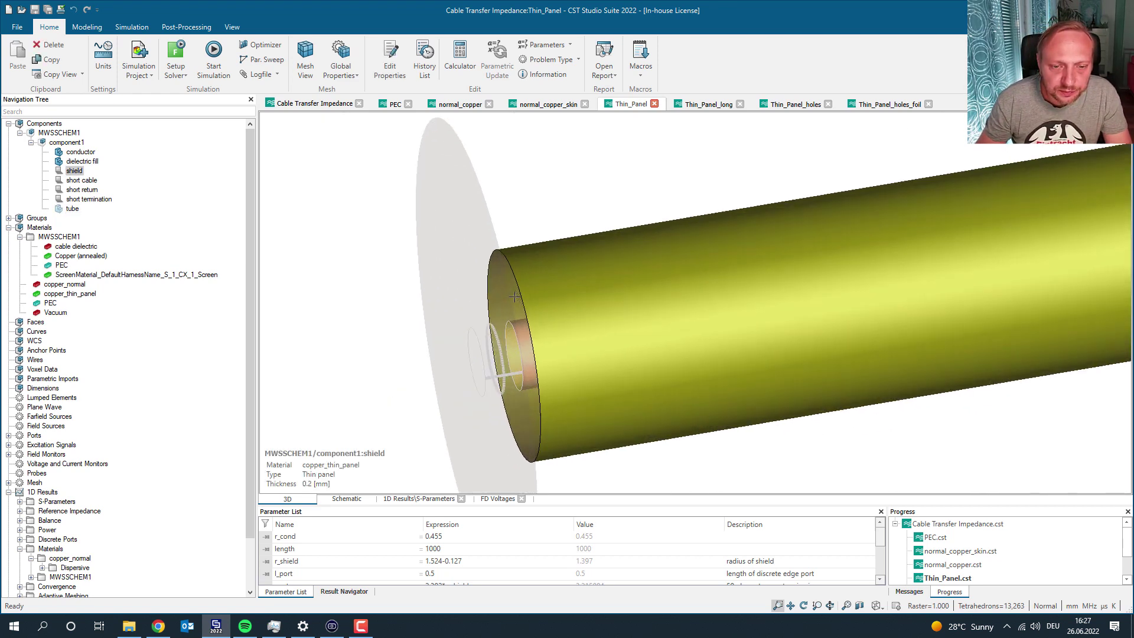
scroll(651, 256, down, 4)
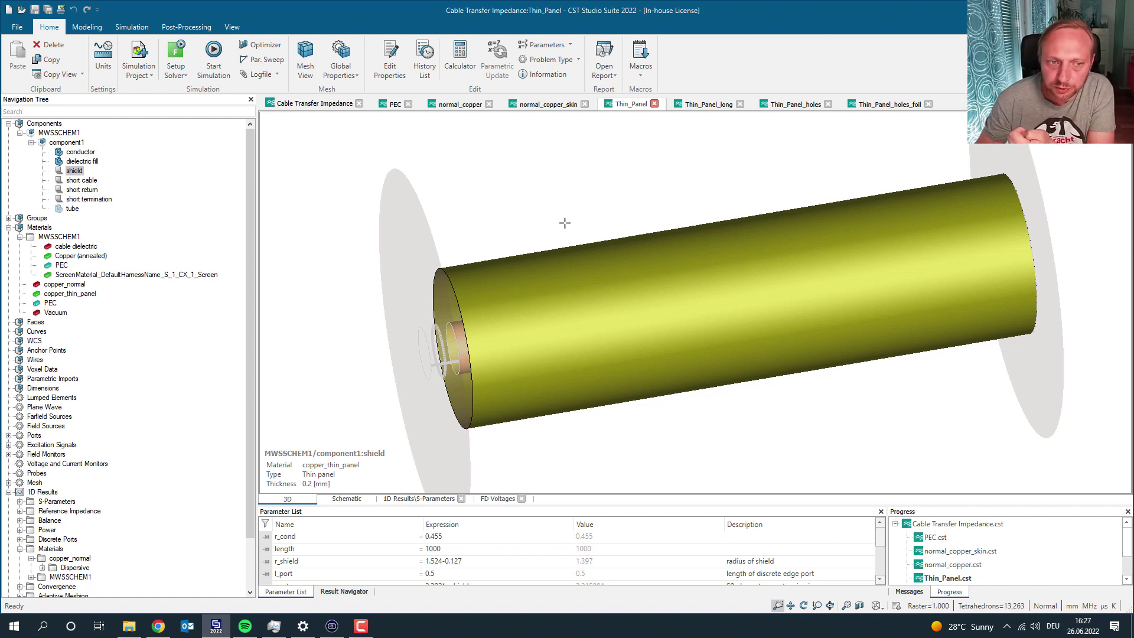
- Plot Z2,1 [Thin_Panel] together with the normal_copper and normal_copper_skin curves in the main Cable Transfer Impedance project
click(315, 104)
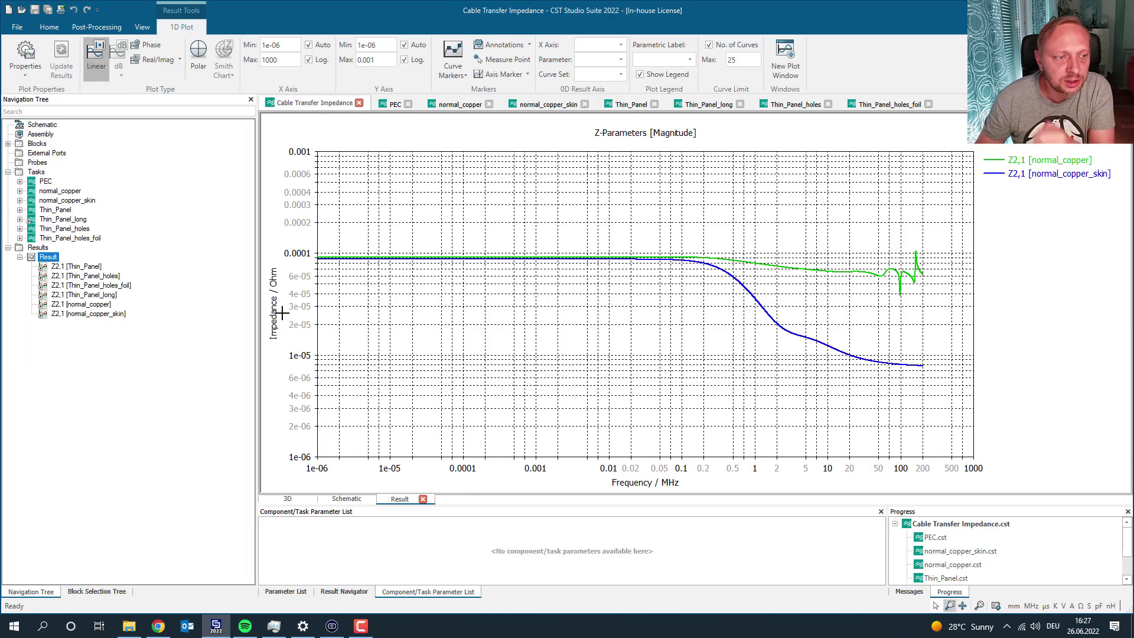
click(104, 305)
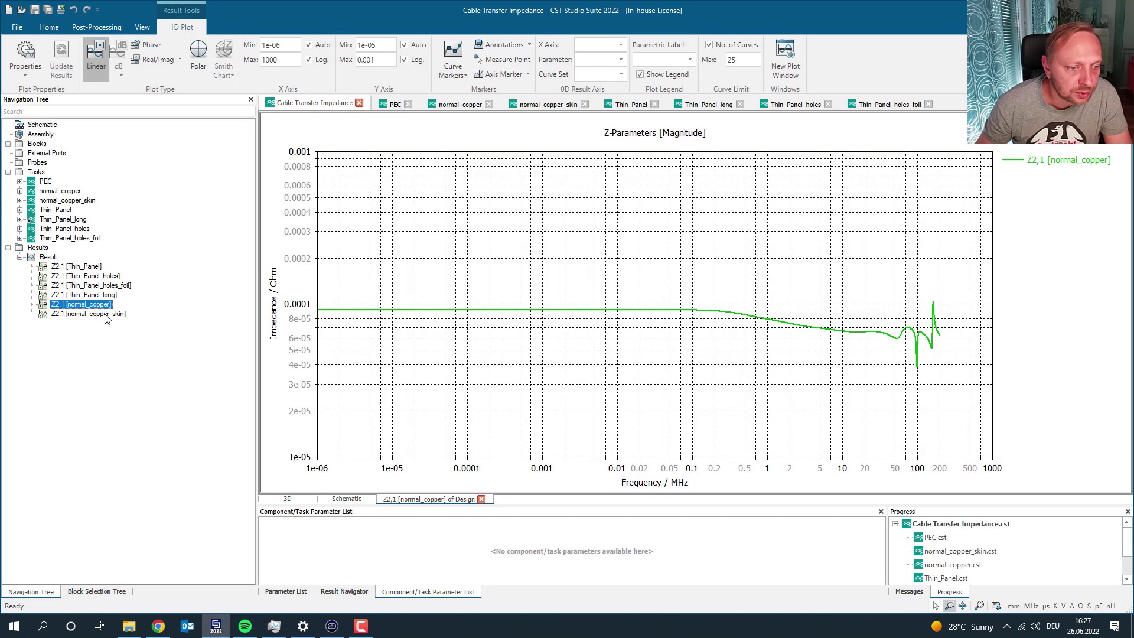
ctrl+click(107, 314)
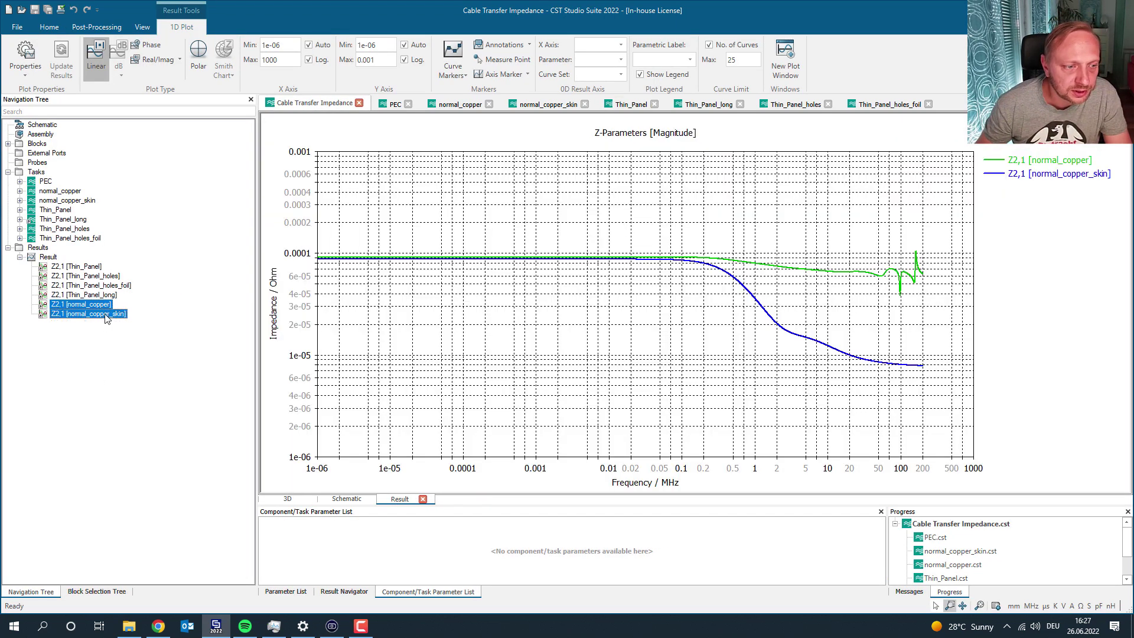
ctrl+click(88, 266)
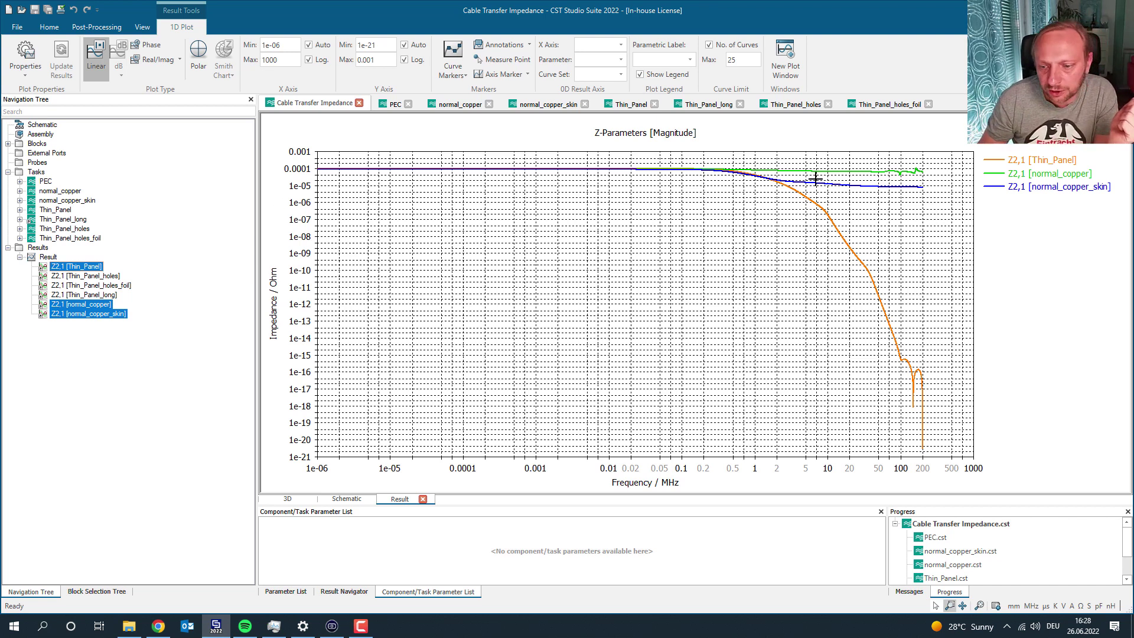
- Place an axis marker at 10 MHz on the Z-parameter plot
right_click(833, 210)
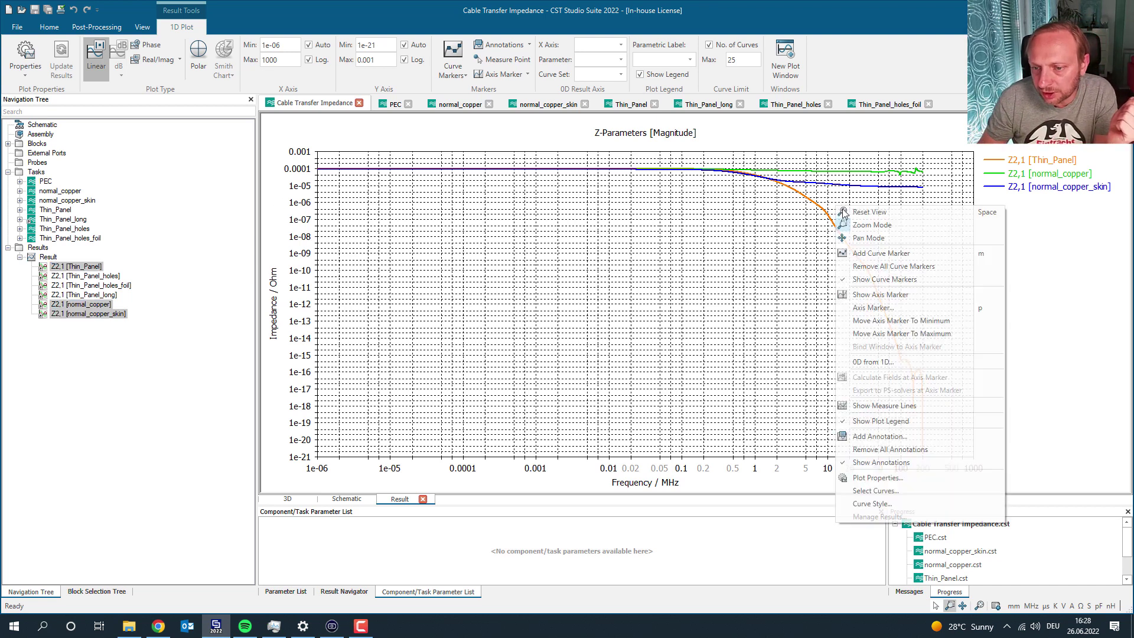
click(886, 308)
text(10)
key(Return)
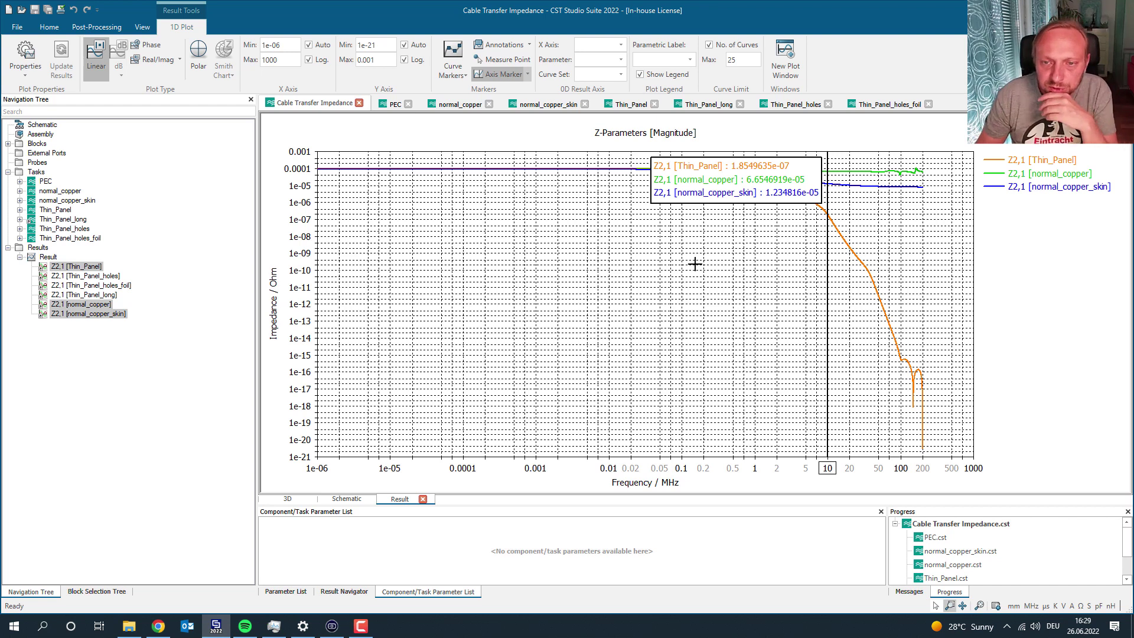
- Open the Thin_Panel_long model and section it with the cutting plane to examine the cable's interior near the port end
click(697, 106)
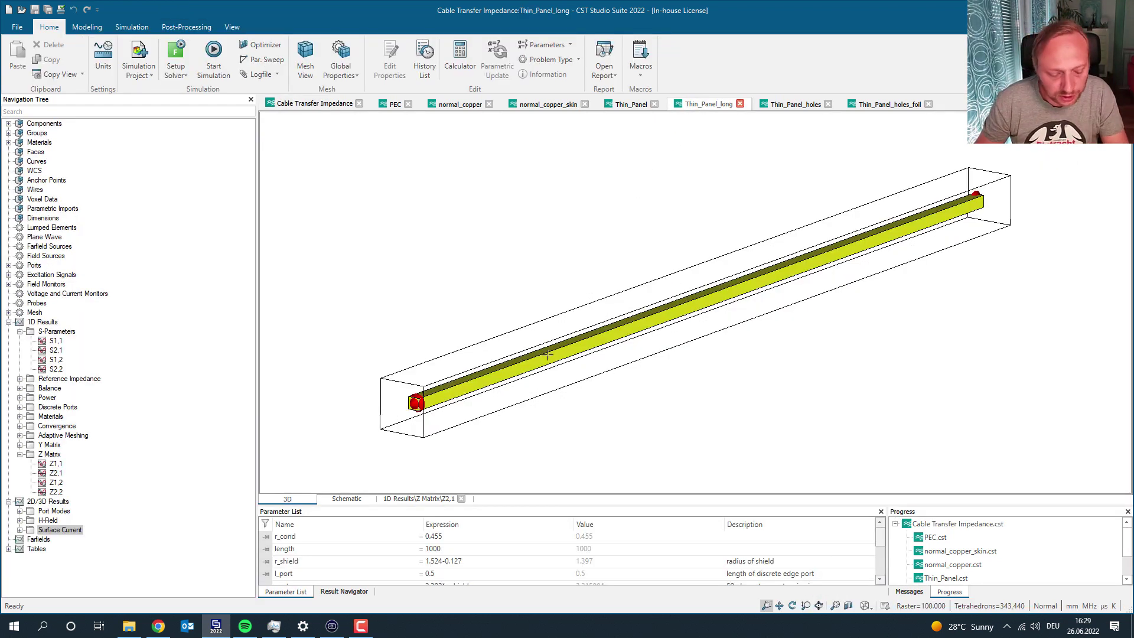
key(ctrl+m)
scroll(446, 416, up, 2)
scroll(441, 402, up, 5)
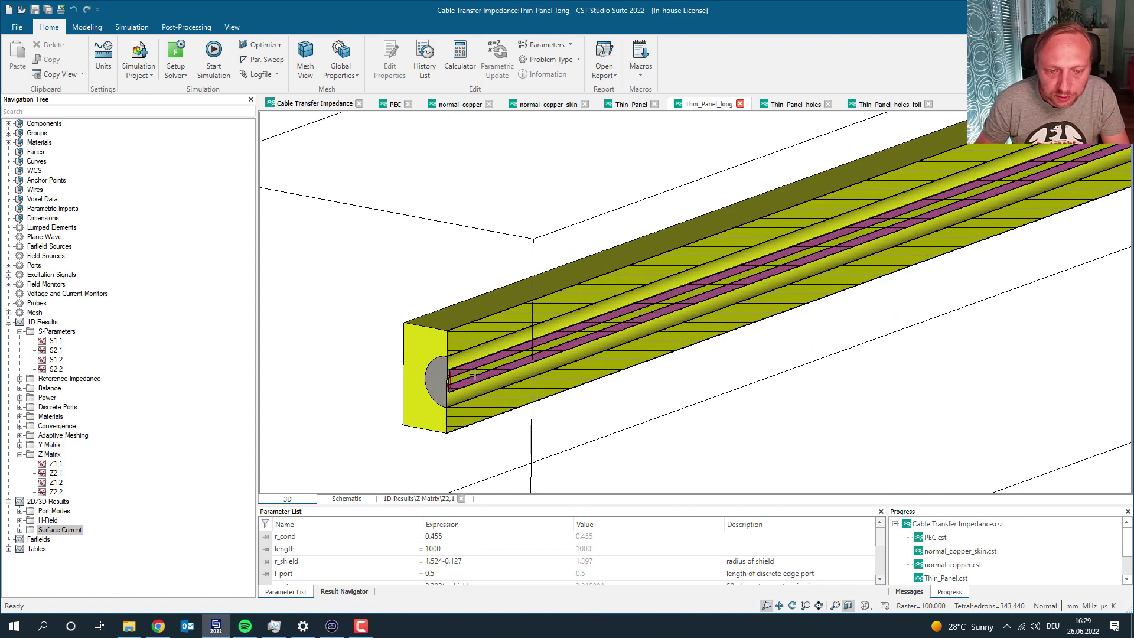
middle_drag(441, 401, 434, 355)
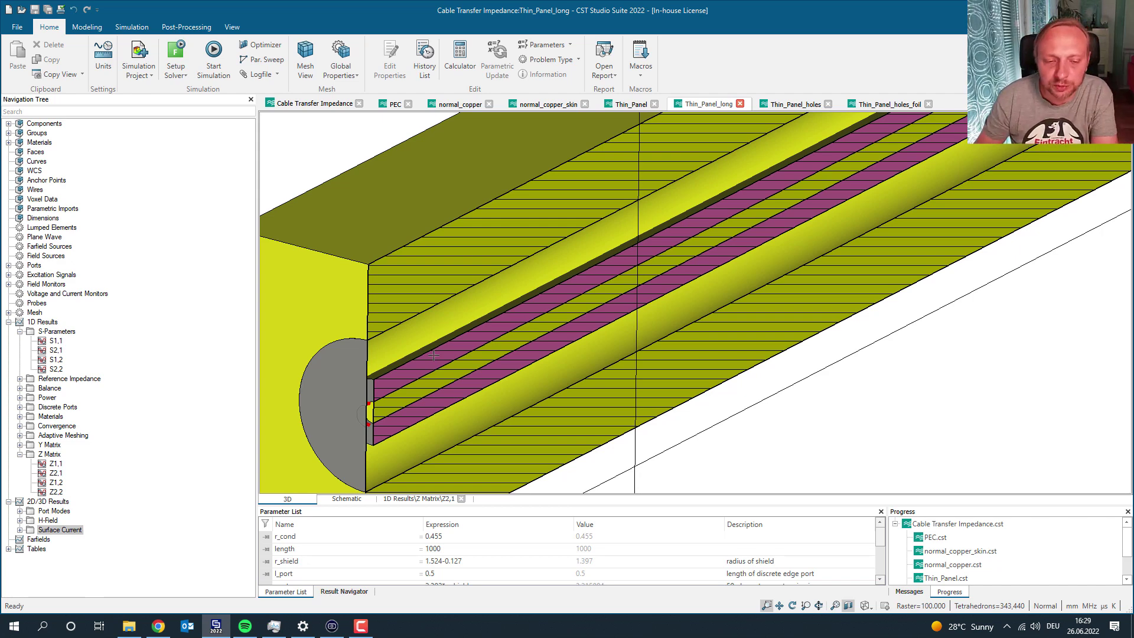
- Plot Z2,1 for normal_copper, normal_copper_skin, Thin_Panel and Thin_Panel_long in the main project, and move the marker's value box clear of the curves
click(306, 108)
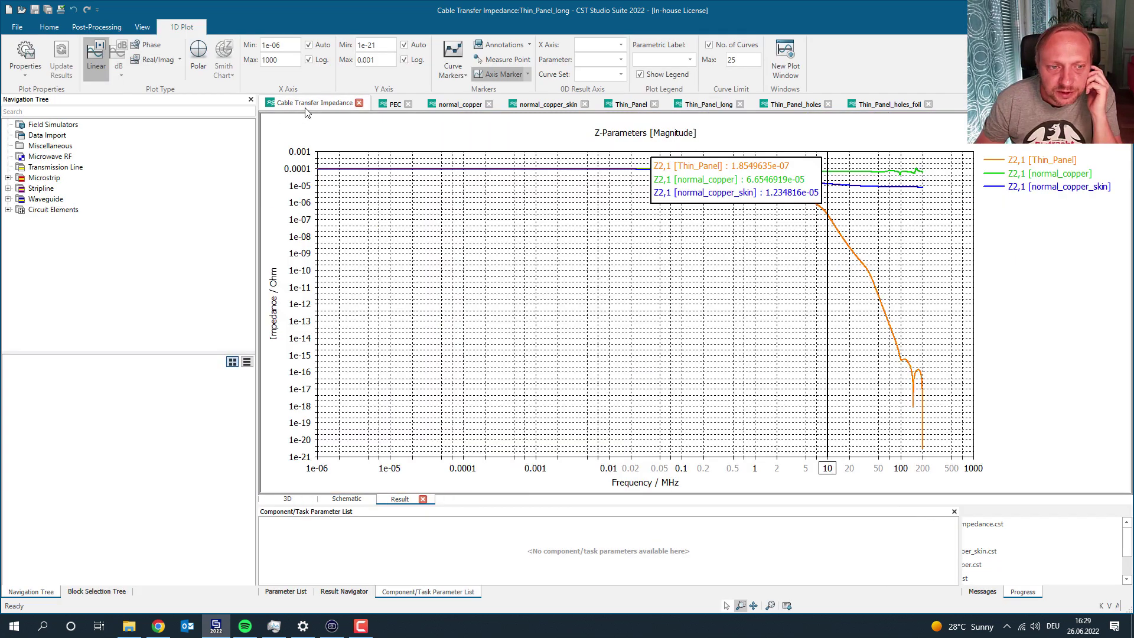
click(101, 305)
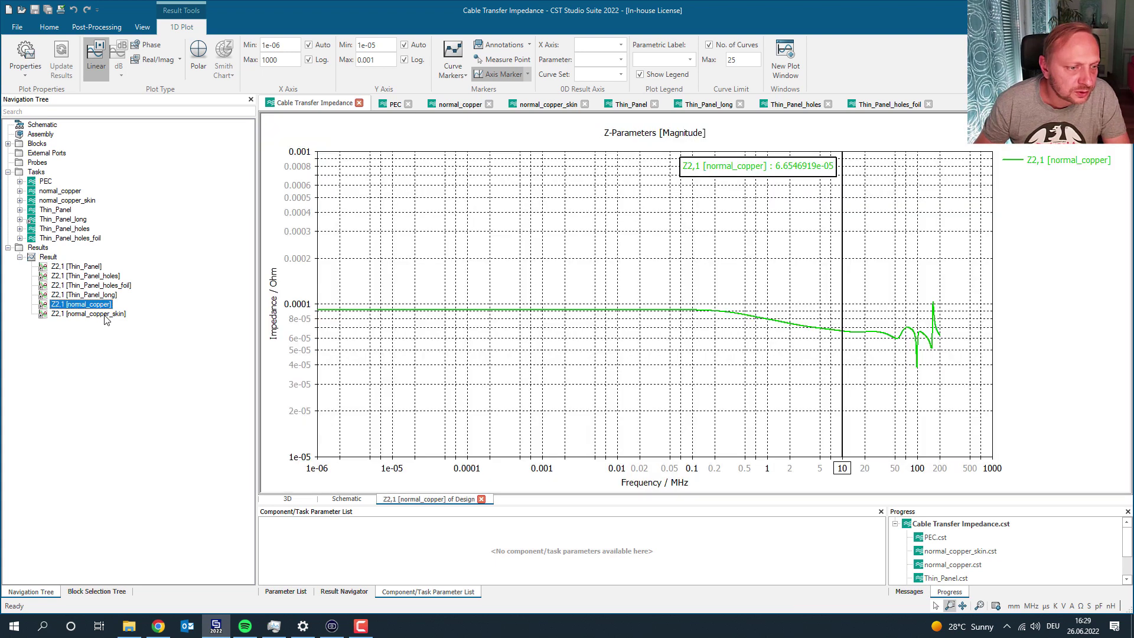
ctrl+click(105, 315)
ctrl+click(95, 266)
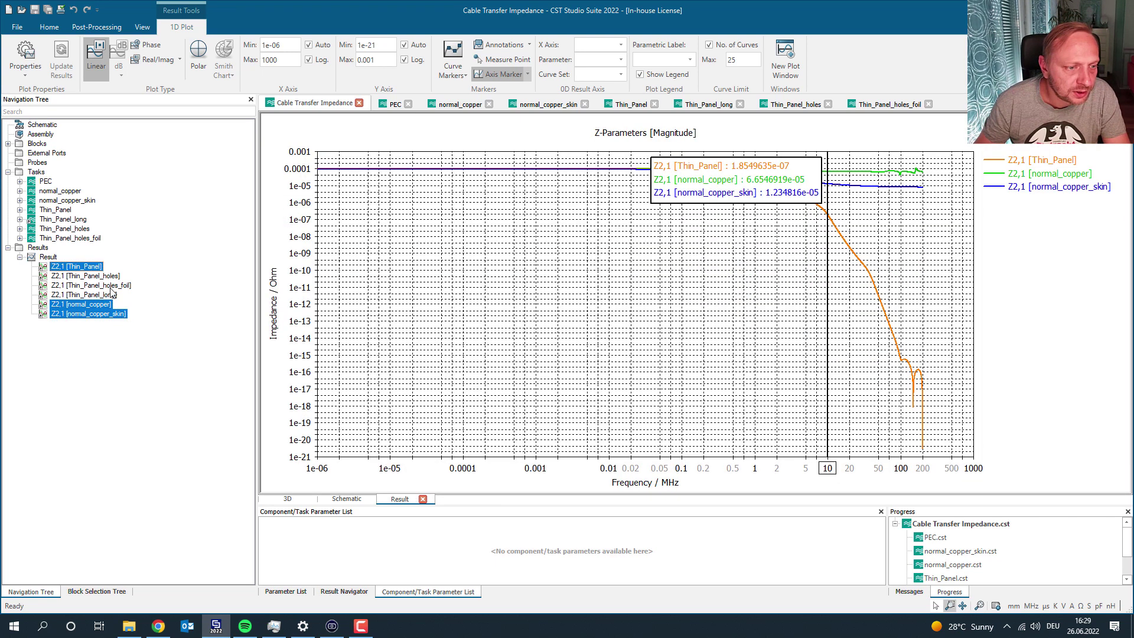
ctrl+click(112, 295)
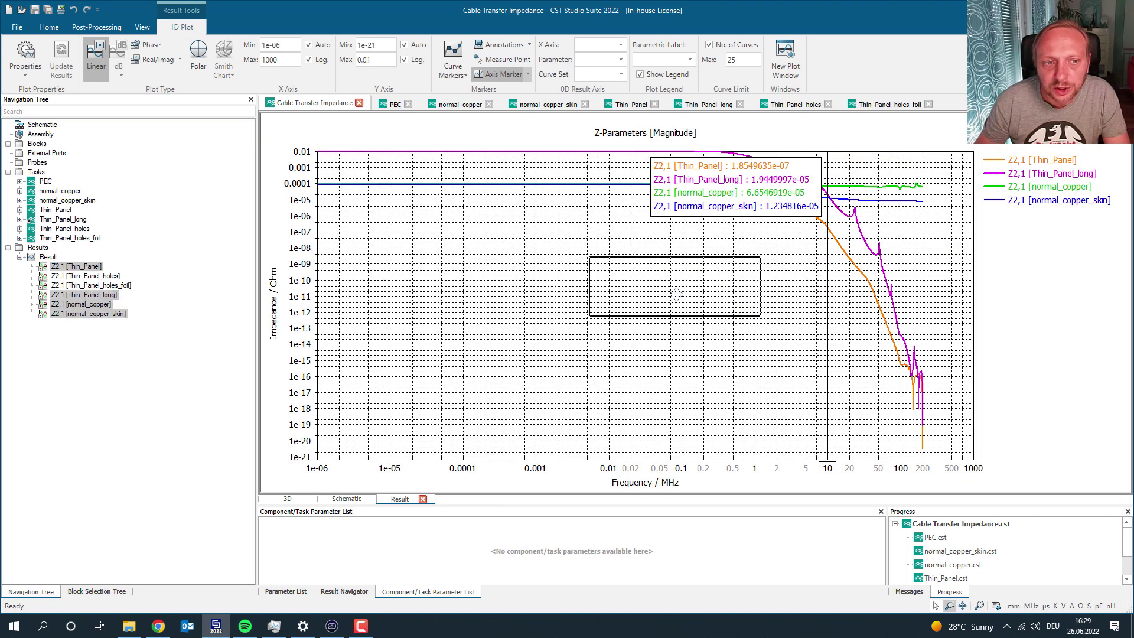
drag(677, 294, 676, 294)
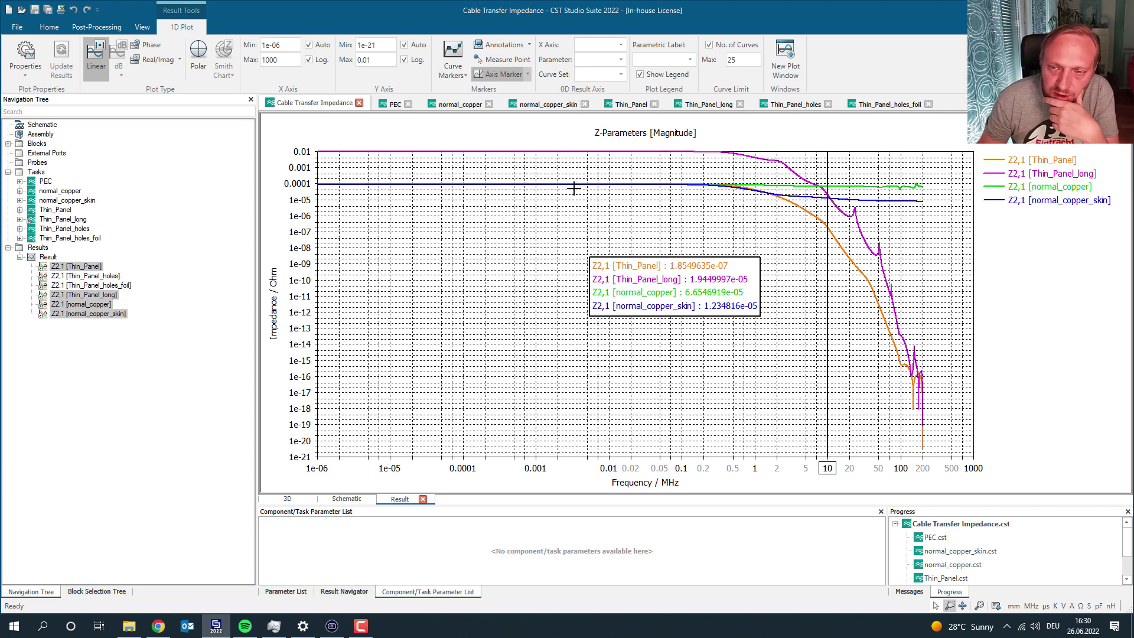
- Open the Thin_Panel_holes model and select the perforated shield to check its material, clearing the selection when done
click(792, 106)
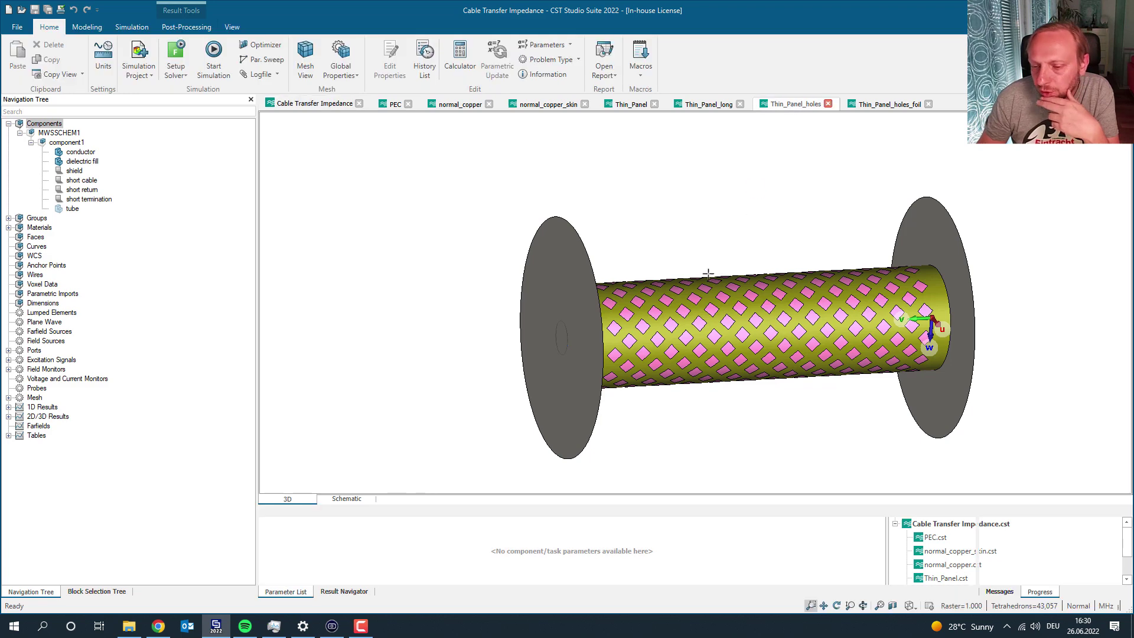
drag(800, 363, 752, 288)
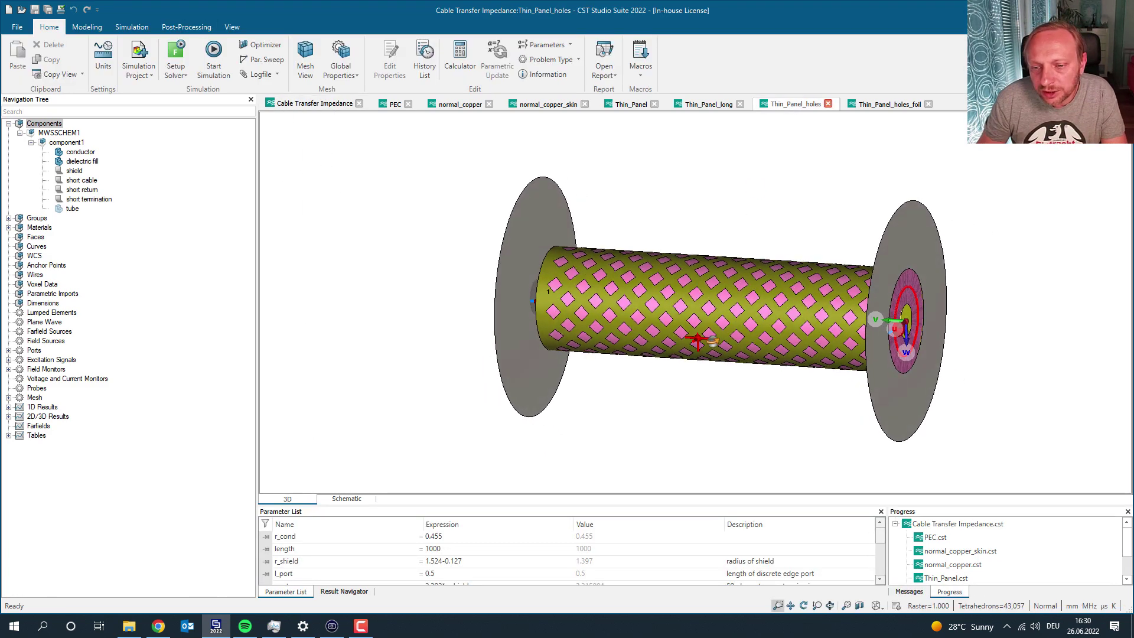
double_click(753, 289)
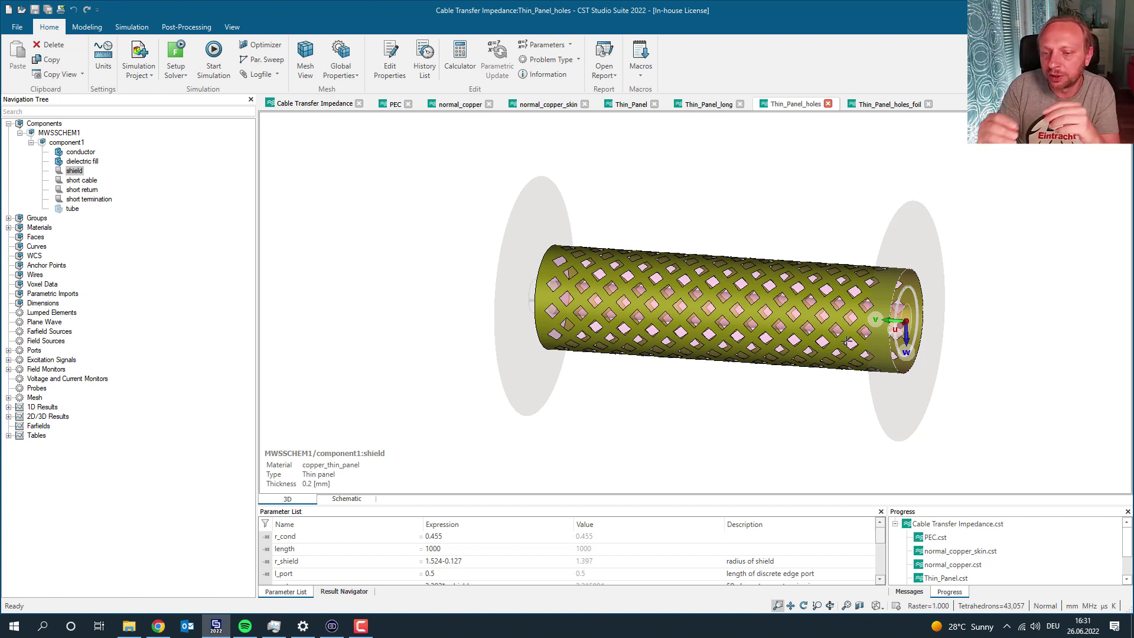
click(790, 400)
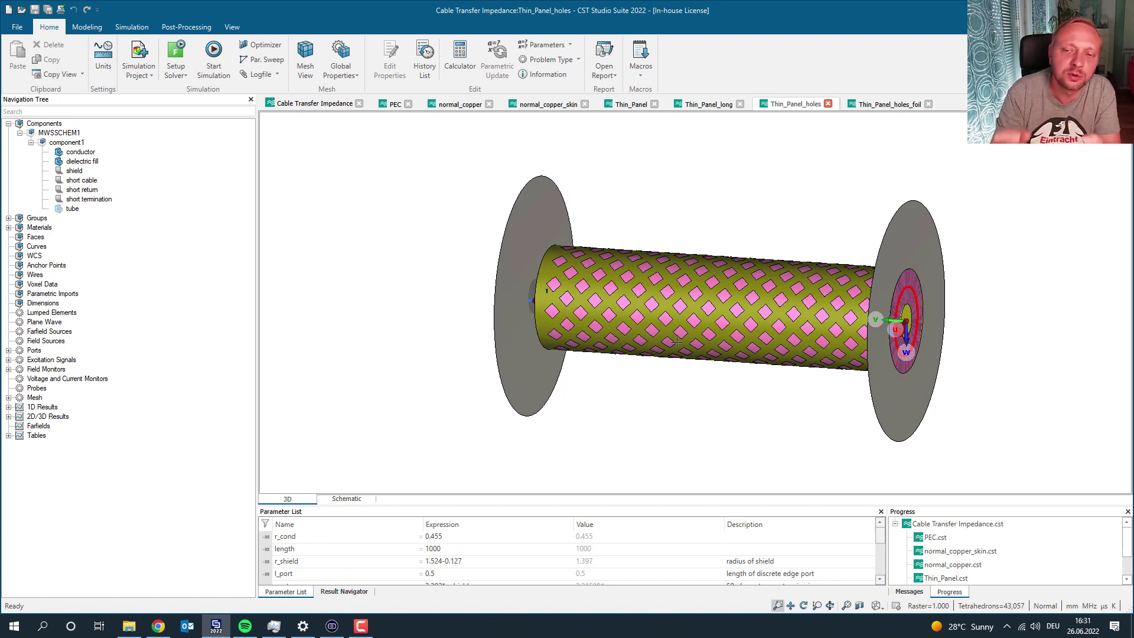
- Plot only Z2,1 [Thin_Panel] and Z2,1 [Thin_Panel_holes] together in the main Cable Transfer Impedance project
click(332, 104)
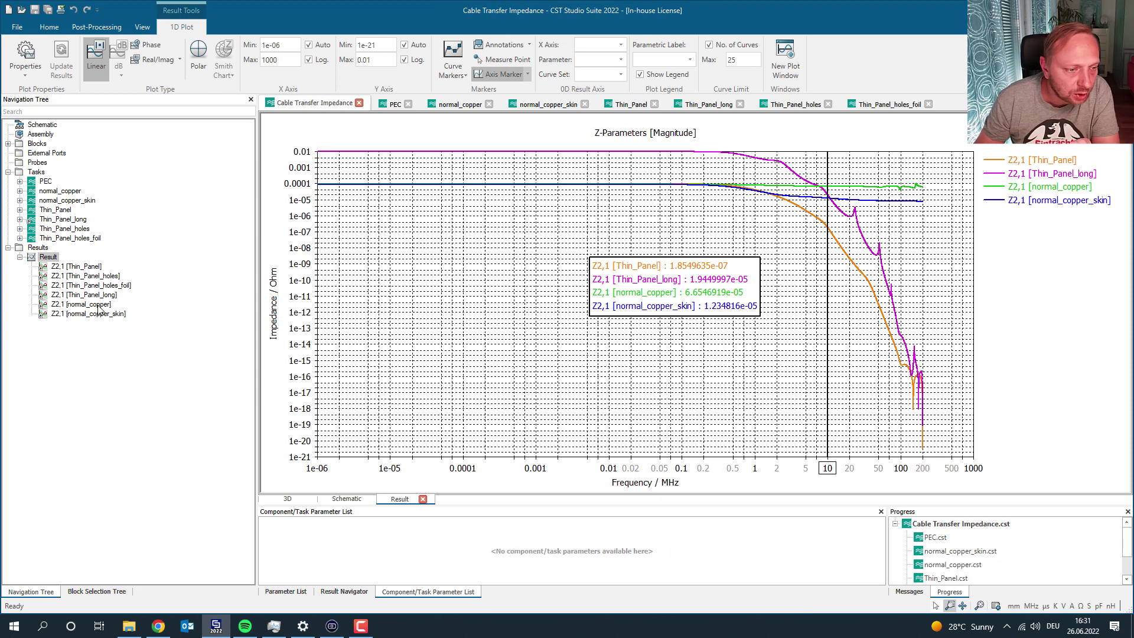
click(90, 267)
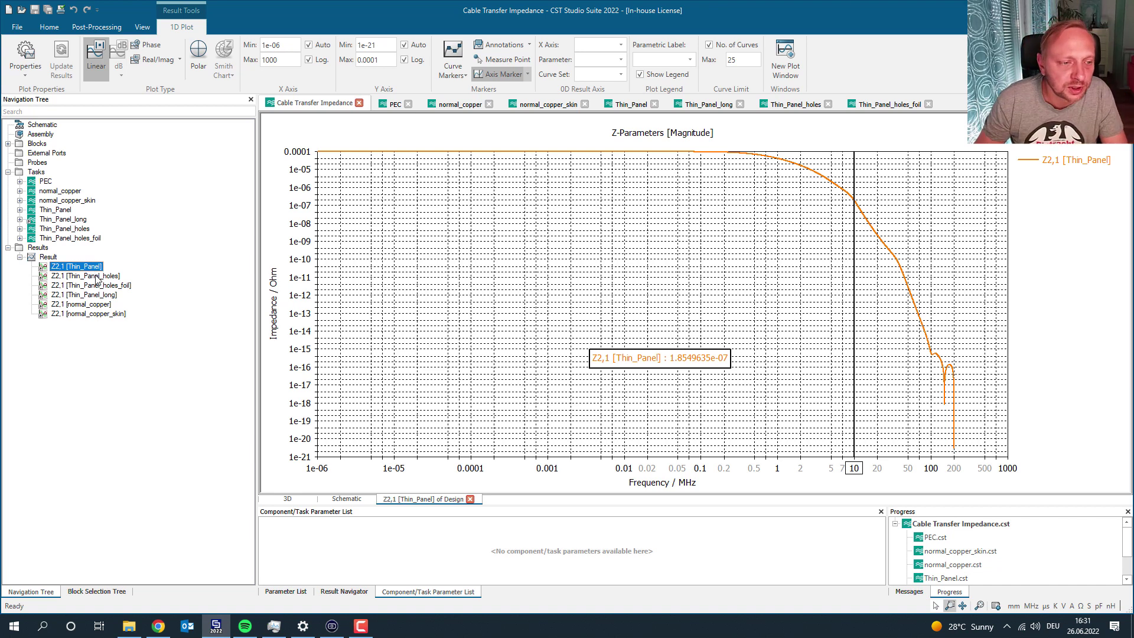
ctrl+click(94, 276)
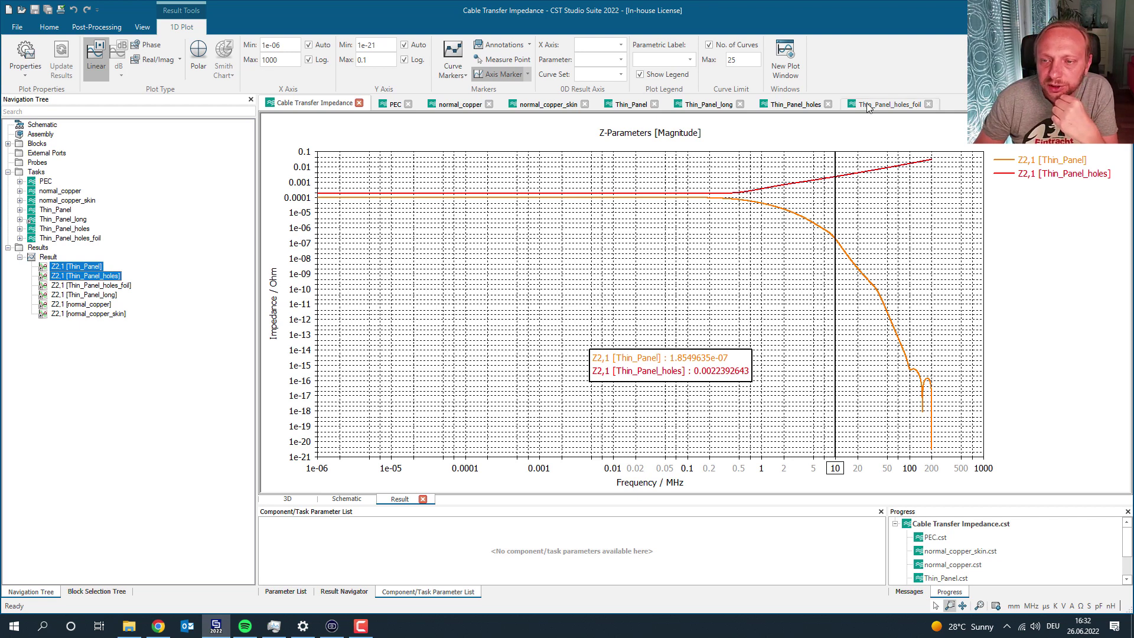
- Open the Thin_Panel_holes_foil model and check the material and thickness of the perforated shield and the foil, clearing the selection when done
click(886, 104)
scroll(662, 253, up, 5)
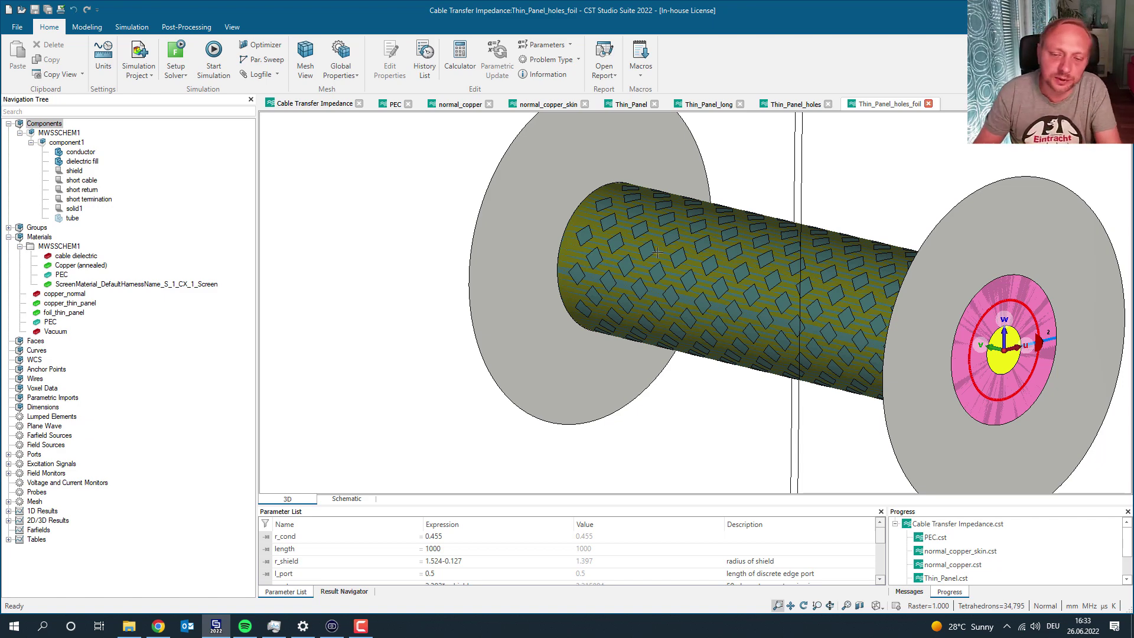
click(618, 222)
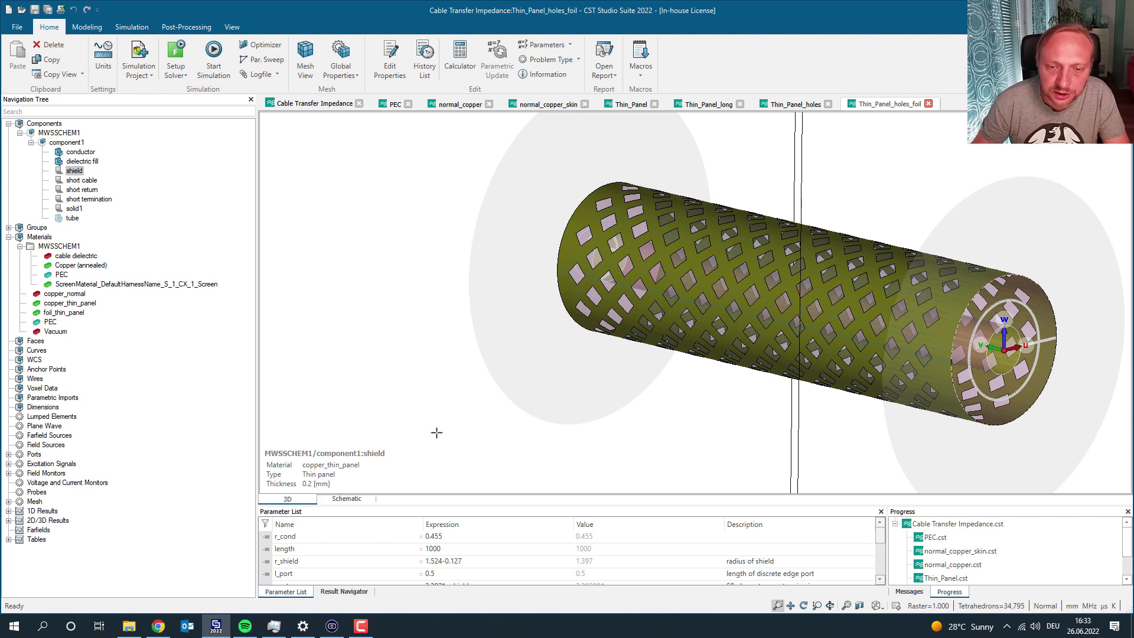
click(616, 244)
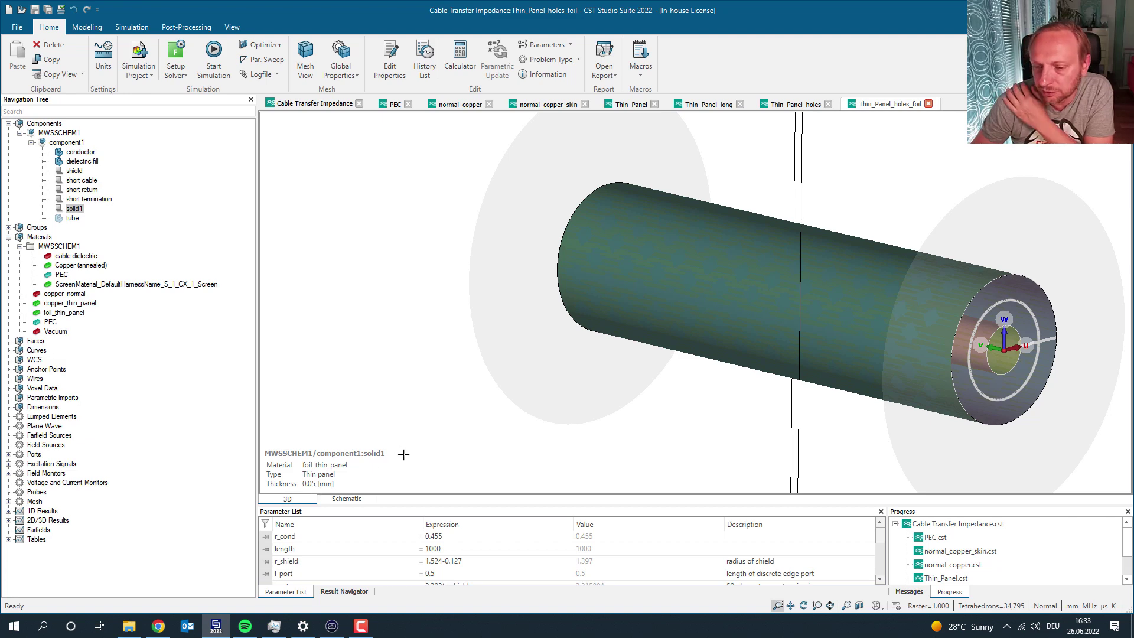
click(682, 406)
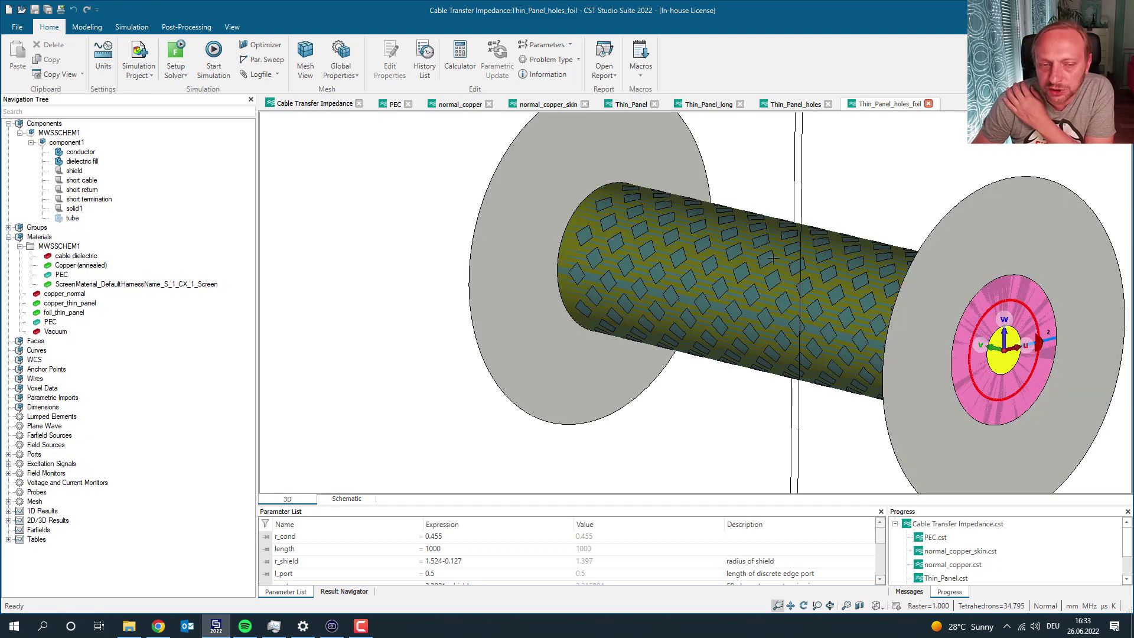
- Plot Z2,1 for Thin_Panel, Thin_Panel_holes and Thin_Panel_holes_foil together in the main project, returning to its 3D view
click(332, 103)
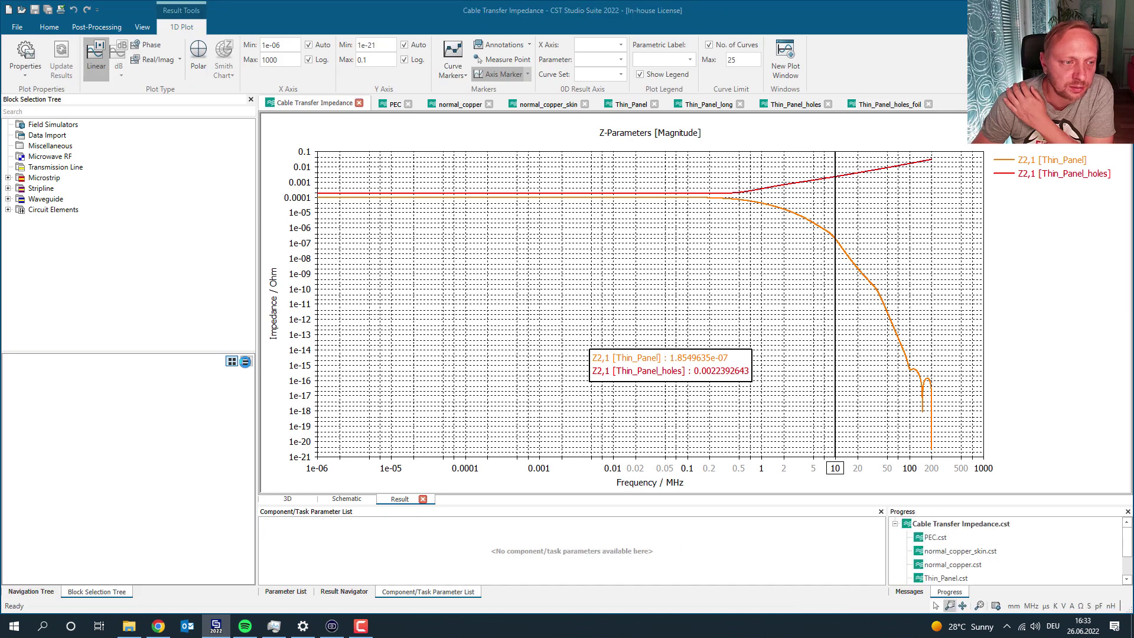
click(329, 502)
click(41, 590)
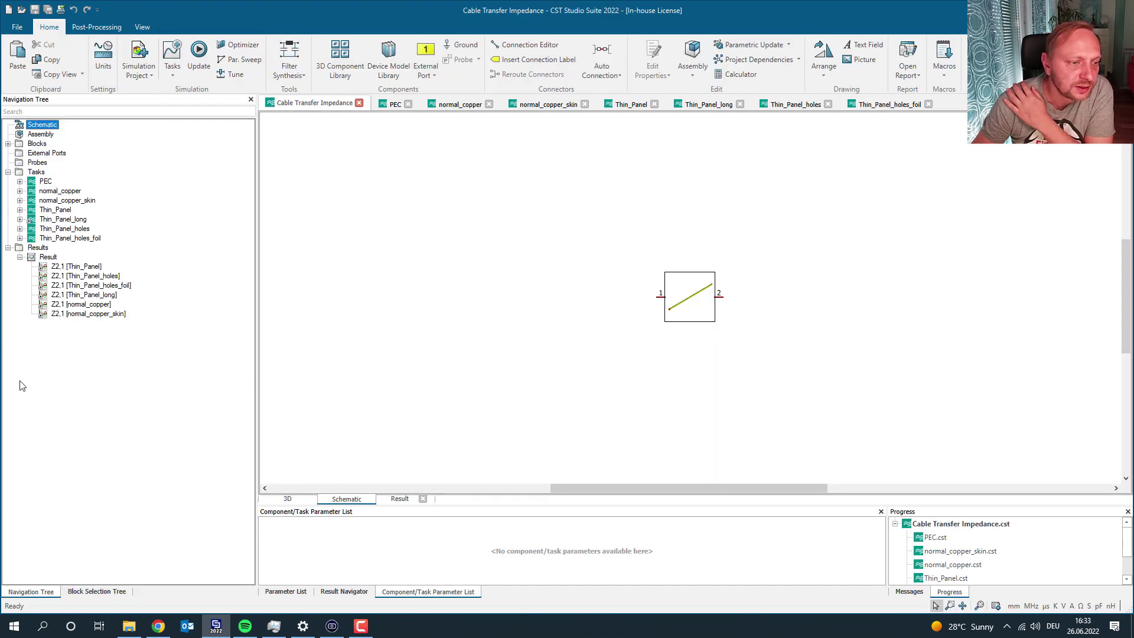
click(97, 270)
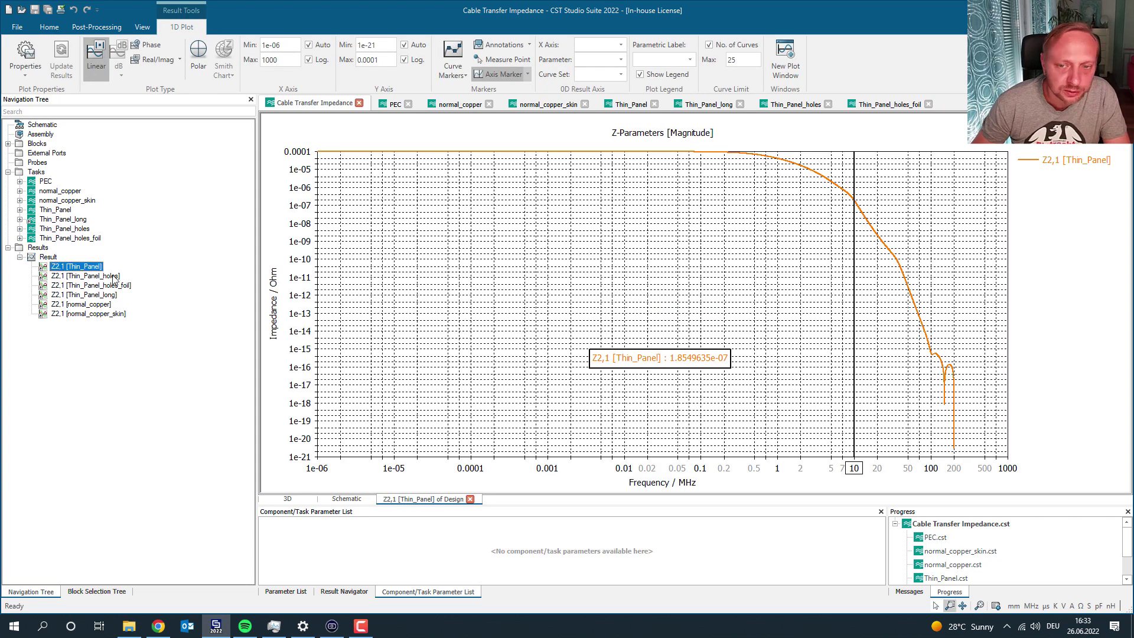
ctrl+click(113, 277)
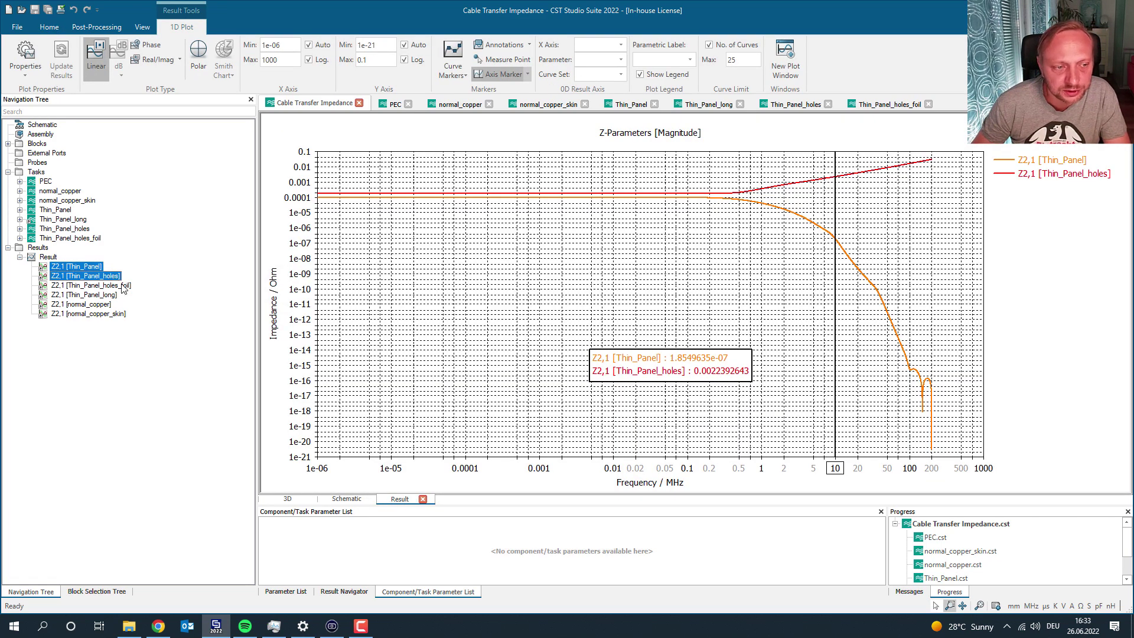
ctrl+click(112, 285)
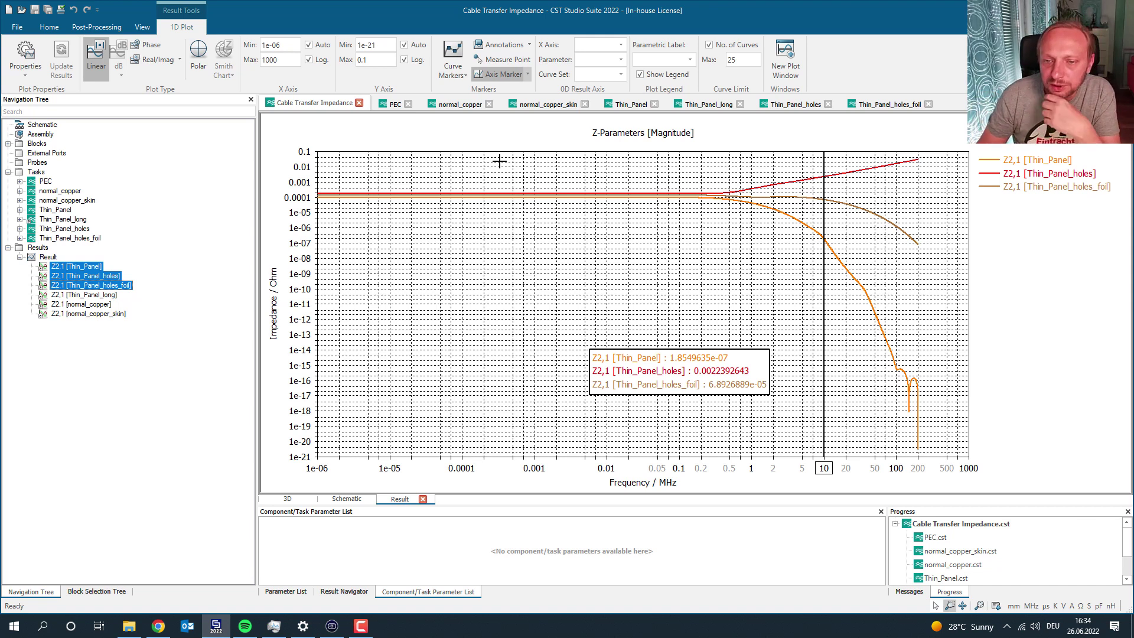
click(310, 499)
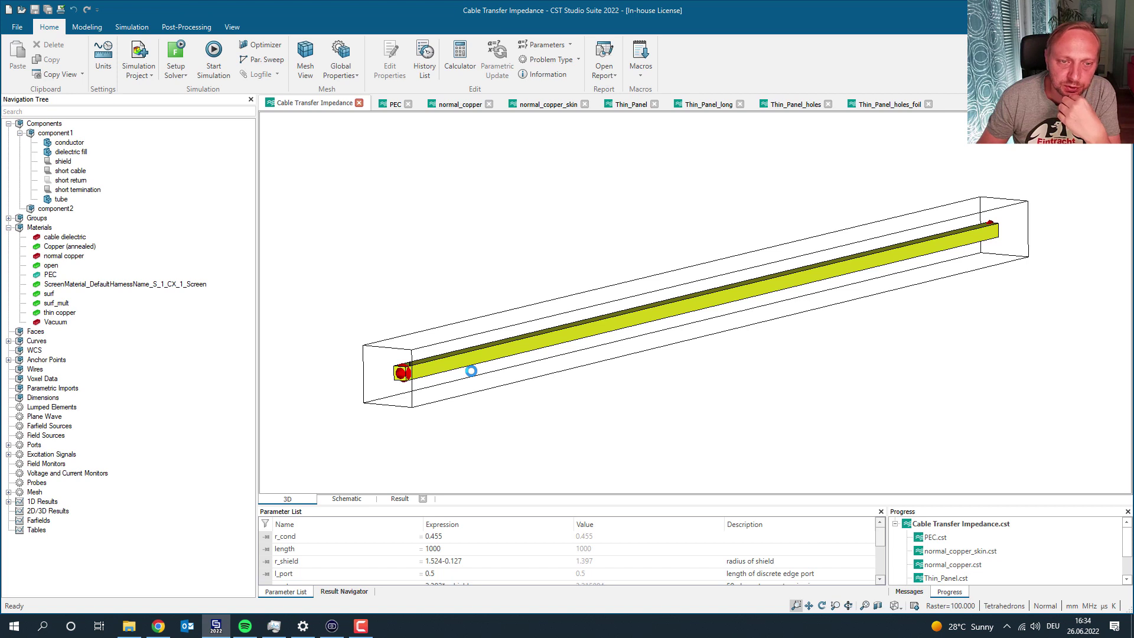